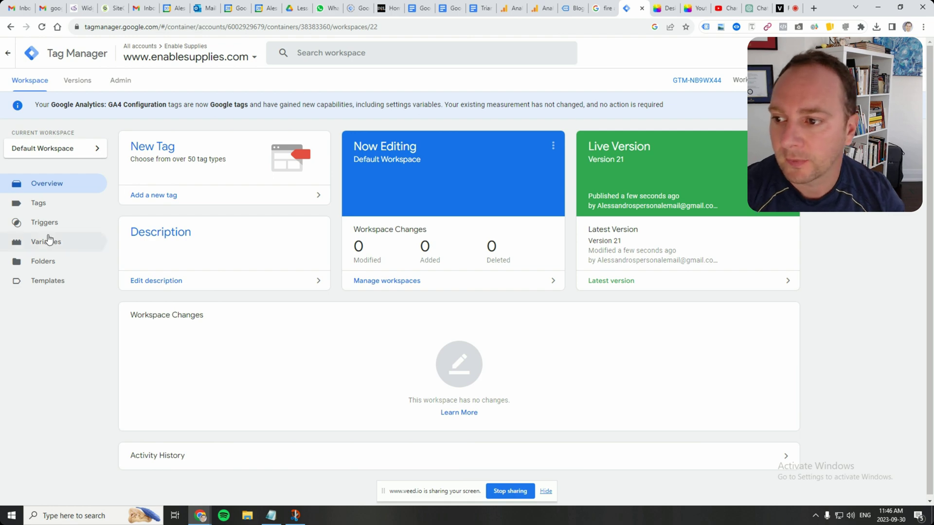
# - Show the Tags list in the Default Workspace and scroll through the existing tags
pyautogui.click(48, 206)
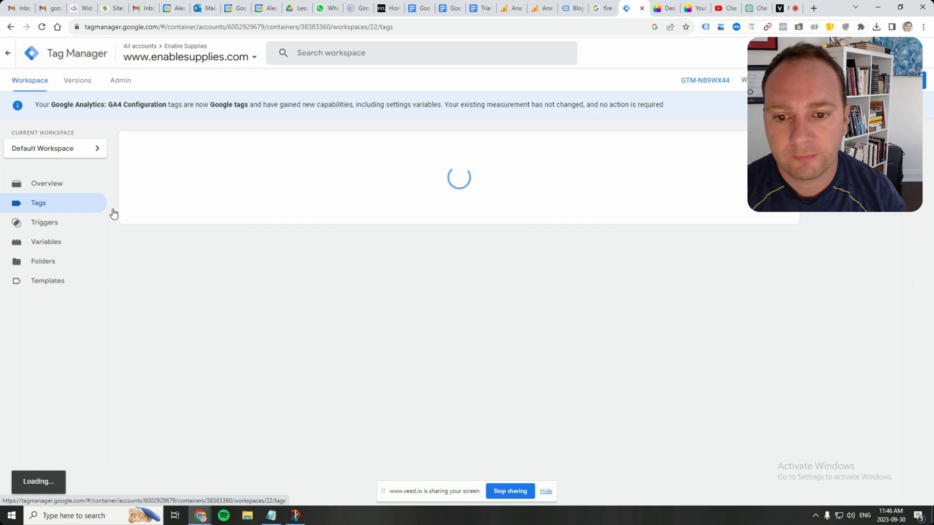
pyautogui.scroll(-3, 213, 251)
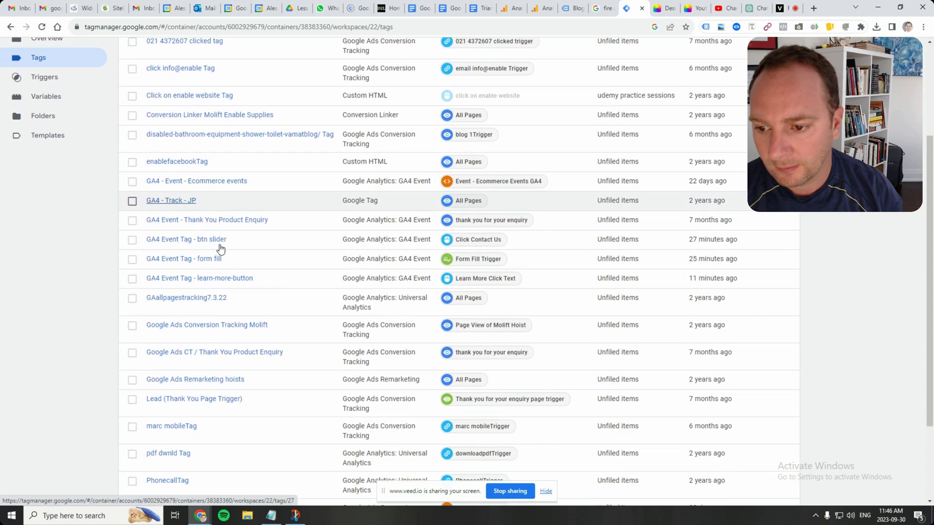
# - Open the GA4 Event Tag - learn-more-button tag and review its configuration
pyautogui.click(209, 277)
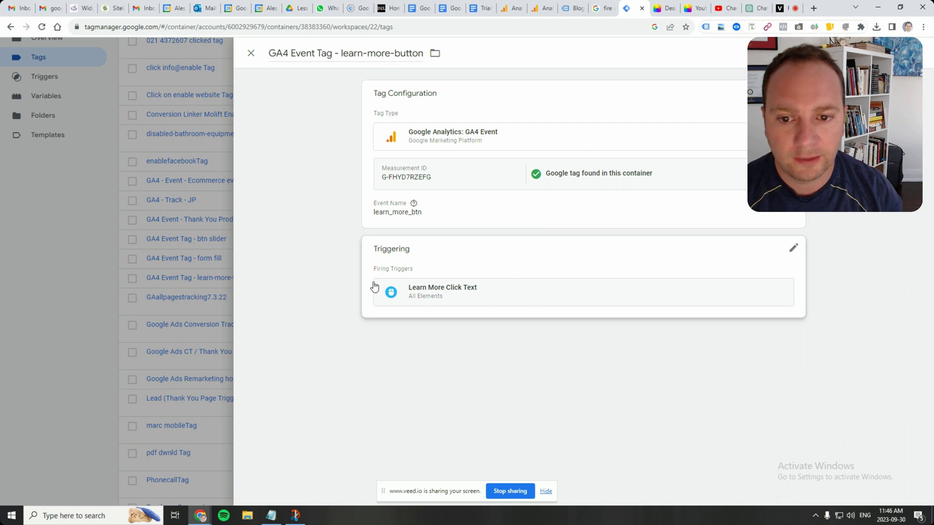
pyautogui.click(409, 221)
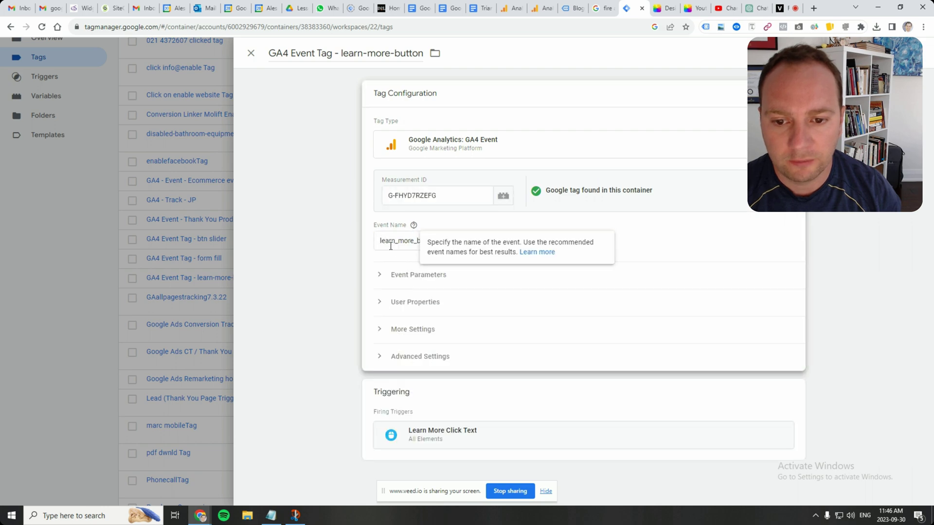
pyautogui.click(348, 264)
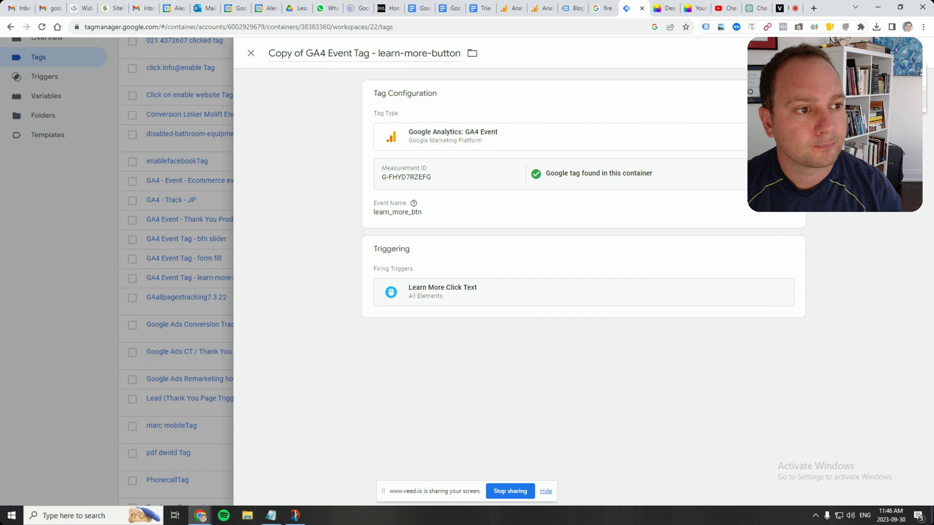
# - Delete the 'Copy of ' prefix from the copied tag's name
pyautogui.click(306, 54)
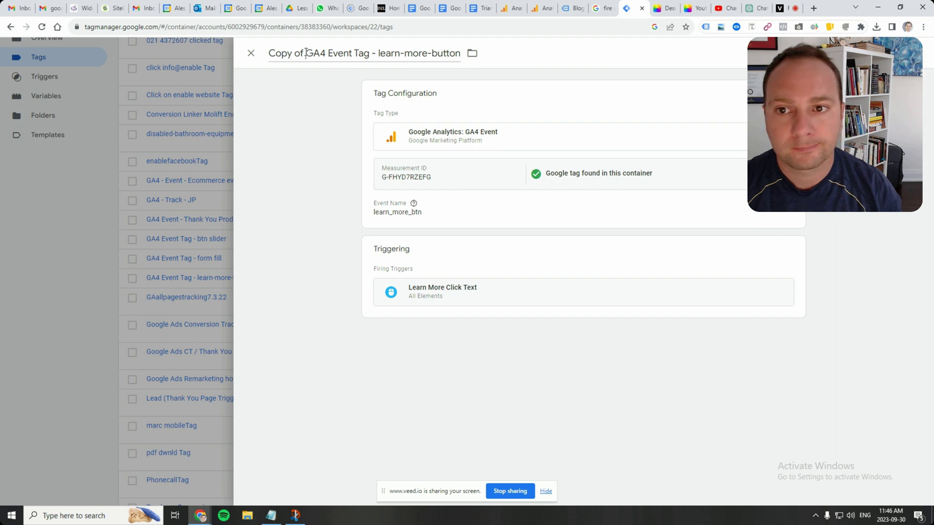
pyautogui.hotkey('shift', 'End')
pyautogui.write('n')
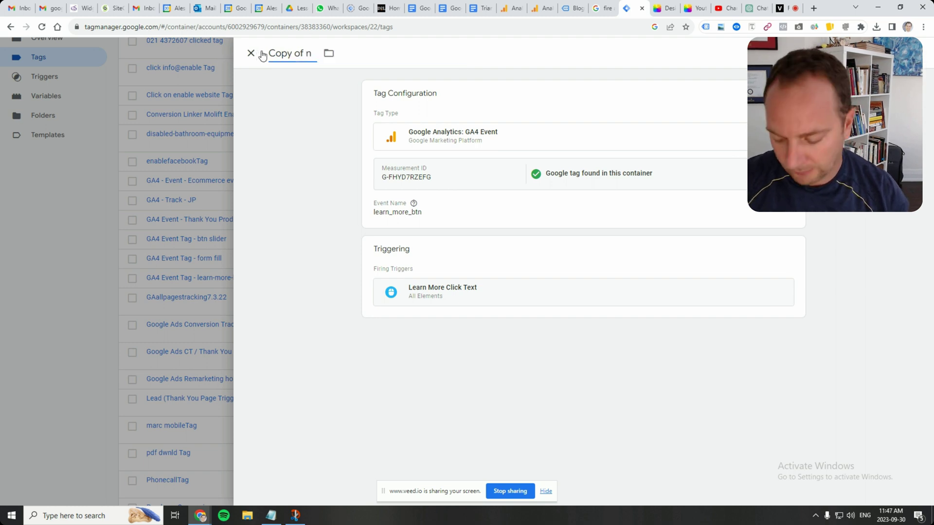
pyautogui.hotkey('ctrl', 'z')
pyautogui.click(291, 54)
pyautogui.moveTo(307, 57); pyautogui.dragTo(250, 58)
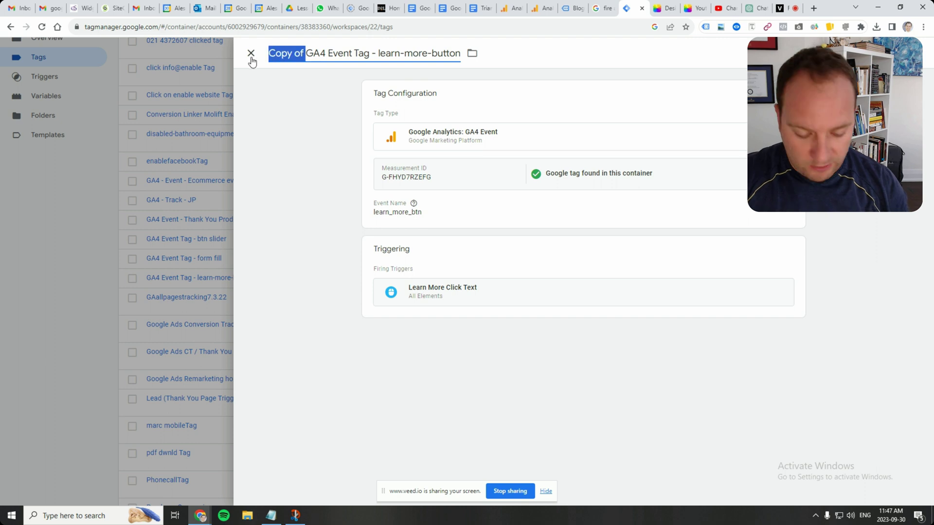
pyautogui.press('BackSpace')
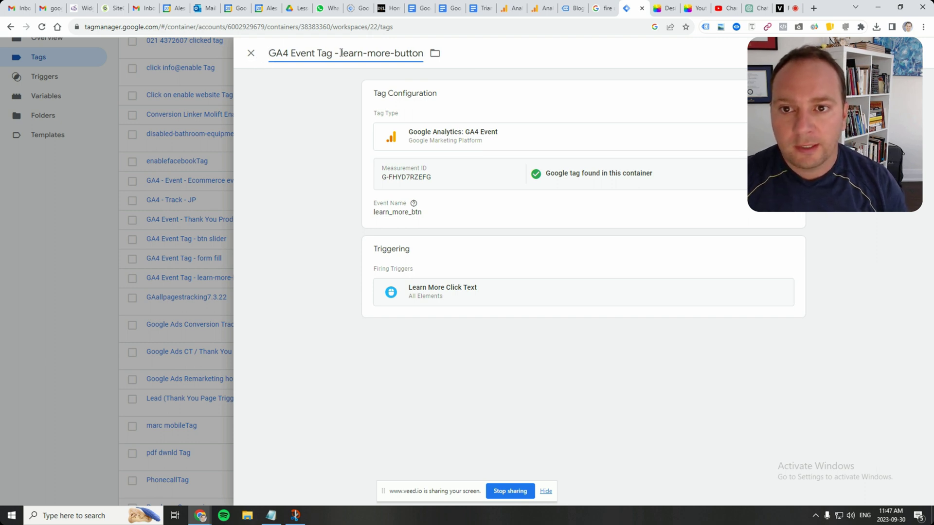
# - Replace 'learn' with 'read' so the name becomes 'GA4 Event Tag - read-more-button'
pyautogui.moveTo(342, 53); pyautogui.dragTo(432, 54)
pyautogui.press('Left')
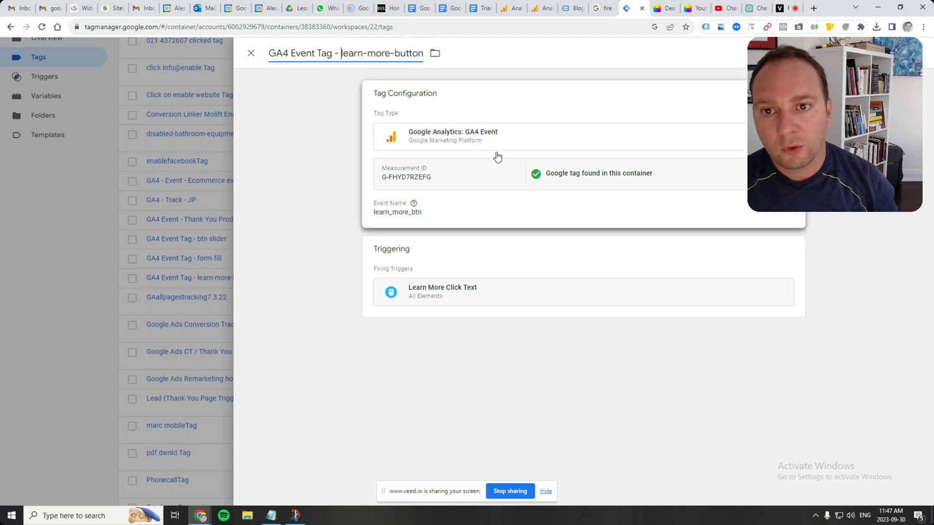
pyautogui.hotkey('shift', 'Right')
pyautogui.hotkey('shift', 'Right')
pyautogui.hotkey('shift', 'Right')
pyautogui.hotkey('shift', 'Right')
pyautogui.hotkey('shift', 'Right')
pyautogui.write('read')
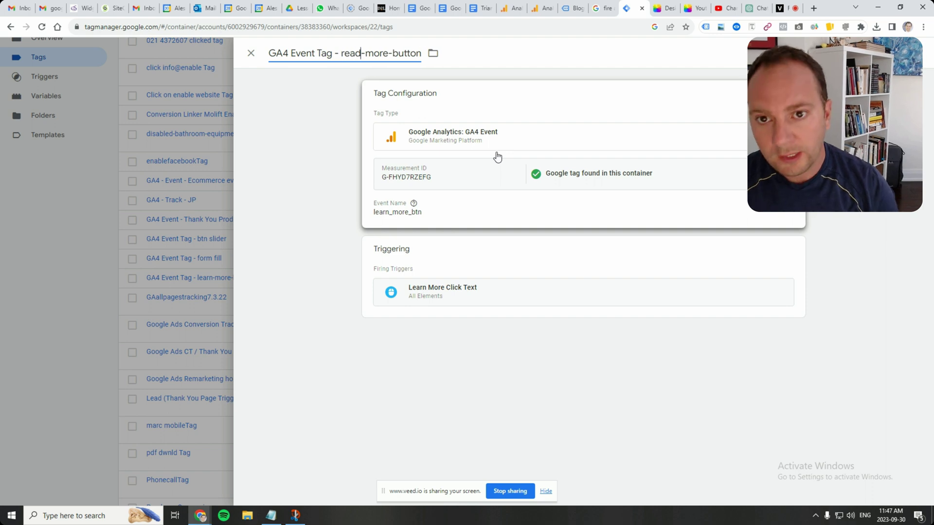
pyautogui.press('Right')
pyautogui.press('Right')
pyautogui.press('Right')
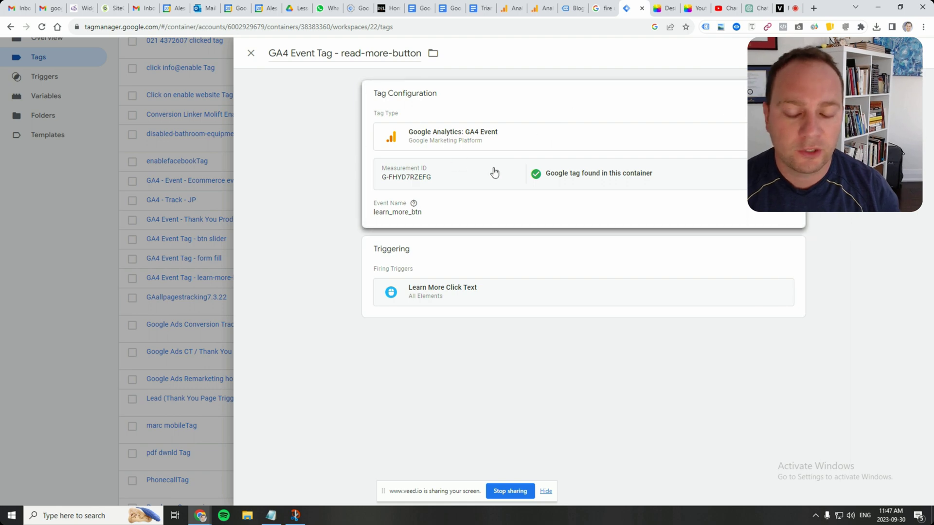
# - Open the tag configuration and keep its type as Google Analytics: GA4 Event
pyautogui.click(567, 115)
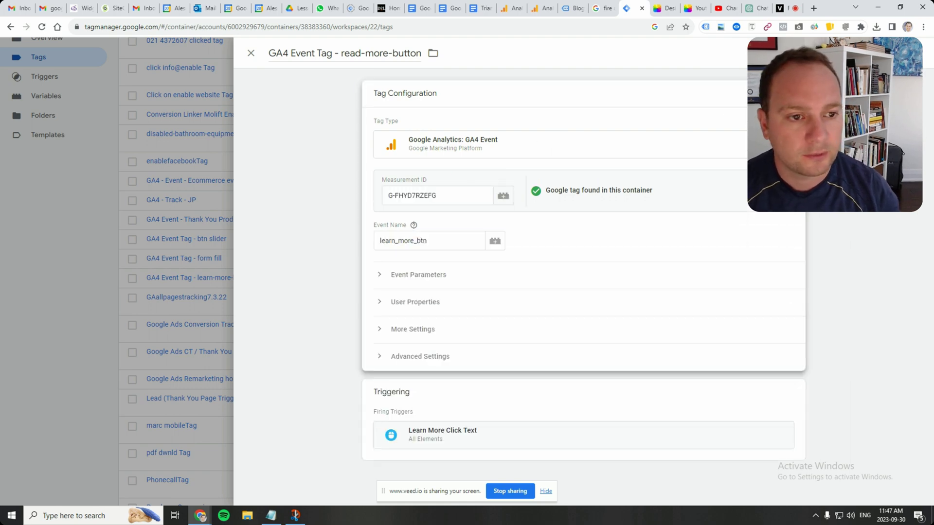
pyautogui.click(721, 145)
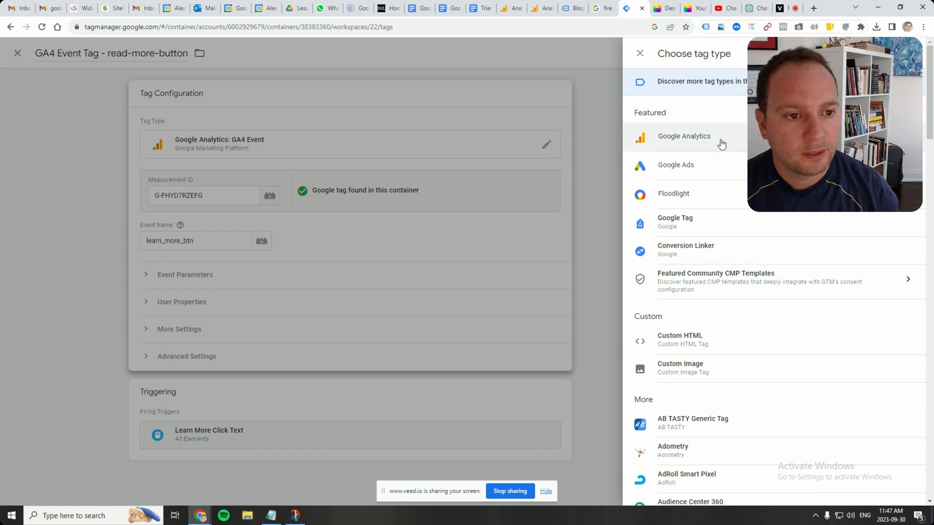
pyautogui.click(721, 144)
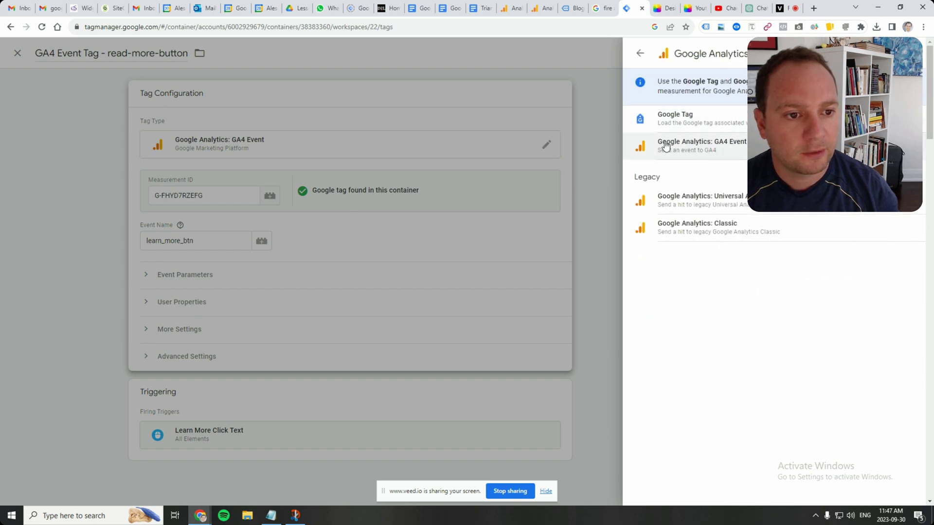
pyautogui.click(721, 147)
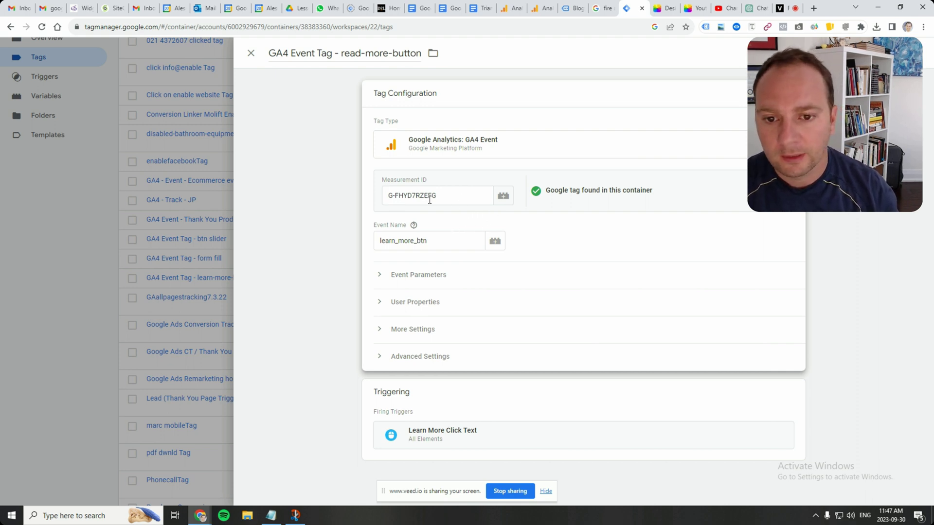
# - Edit the Event Name field, replacing 'learn' with 'read' to get read_more_btn
pyautogui.click(438, 244)
pyautogui.doubleClick(437, 244)
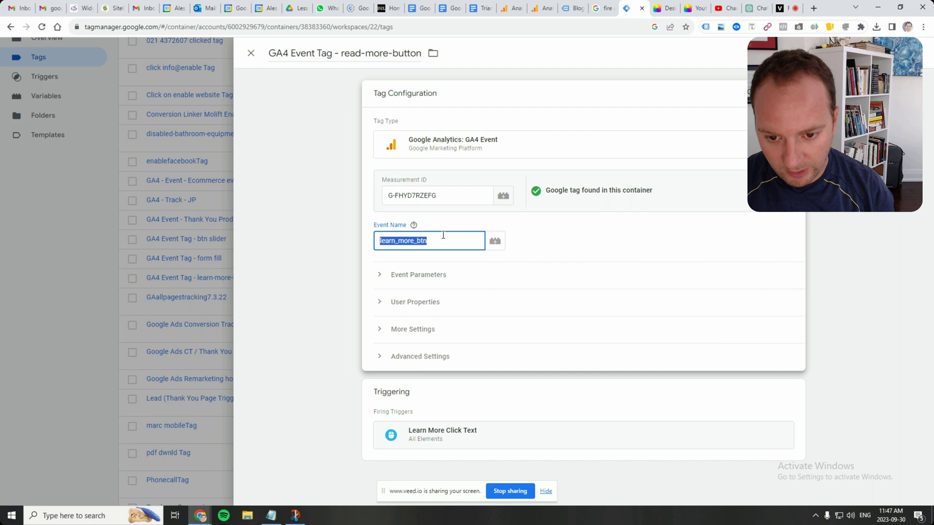
pyautogui.press('Home')
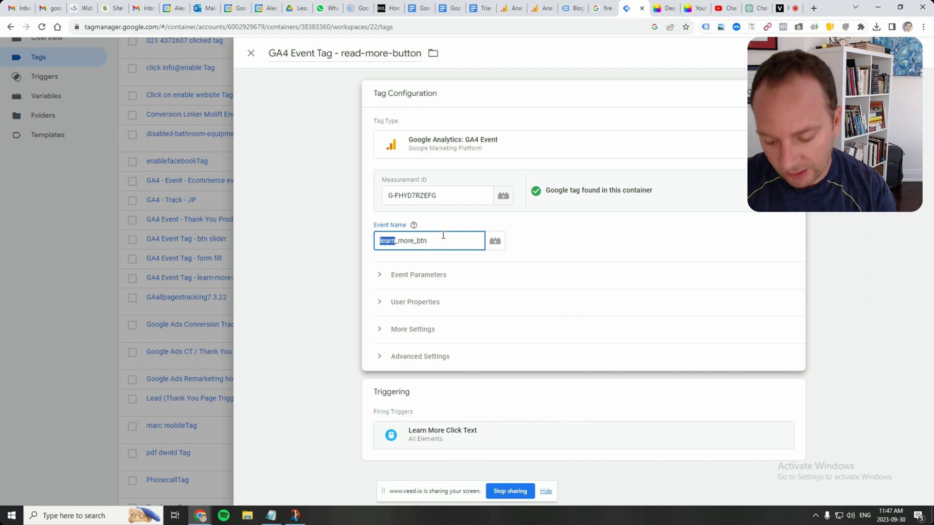
pyautogui.write('read')
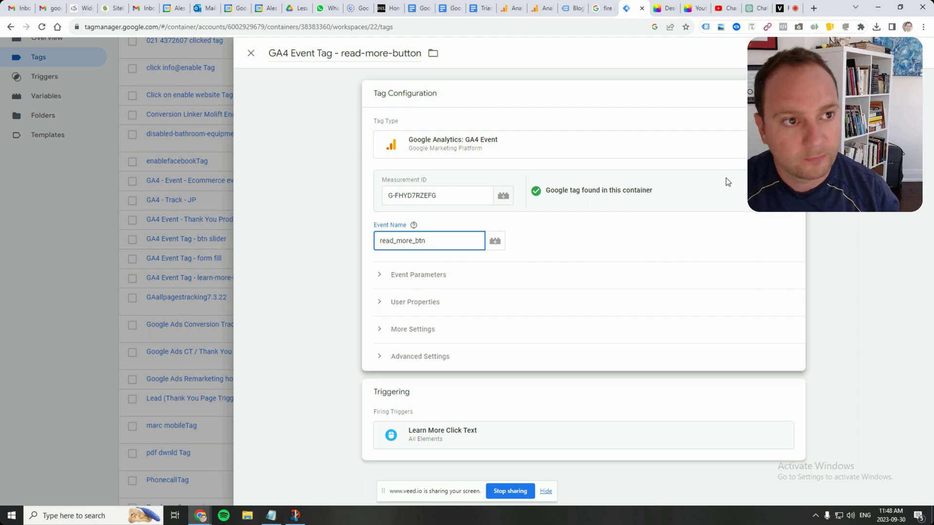
# - Switch to the Enable Supplies blog page and reload it
pyautogui.click(572, 9)
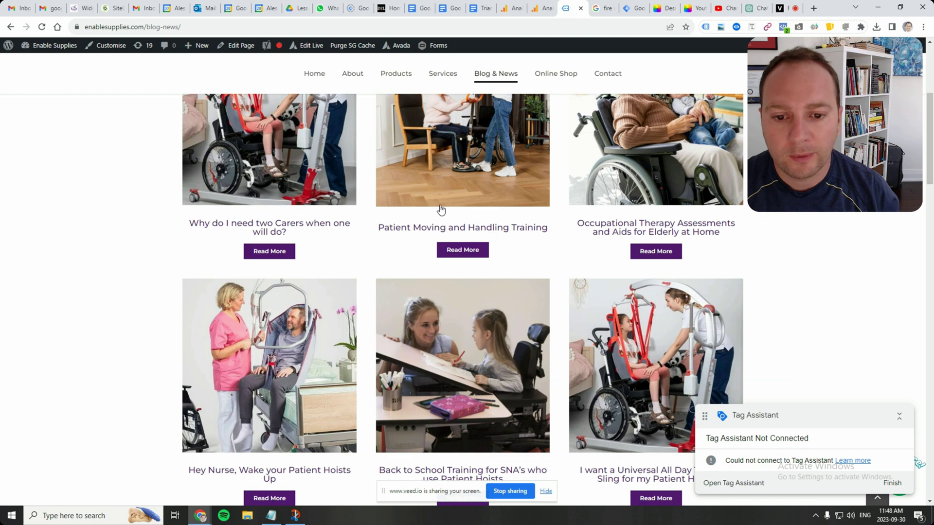
pyautogui.scroll(5, 97, 176)
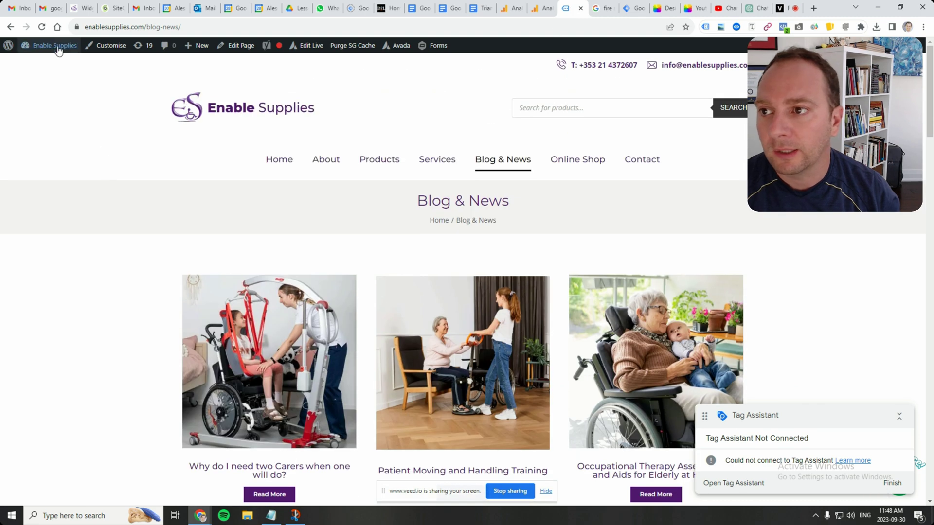
pyautogui.click(42, 26)
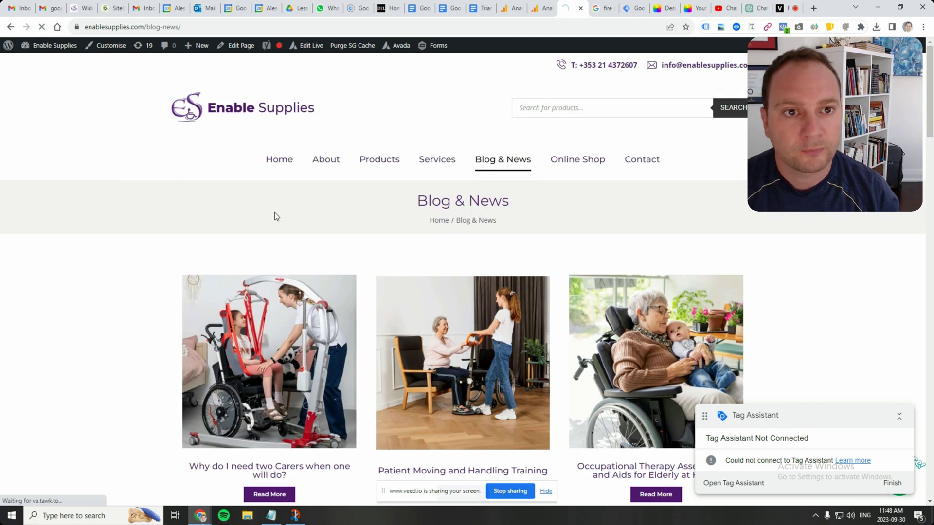
pyautogui.scroll(-4, 282, 233)
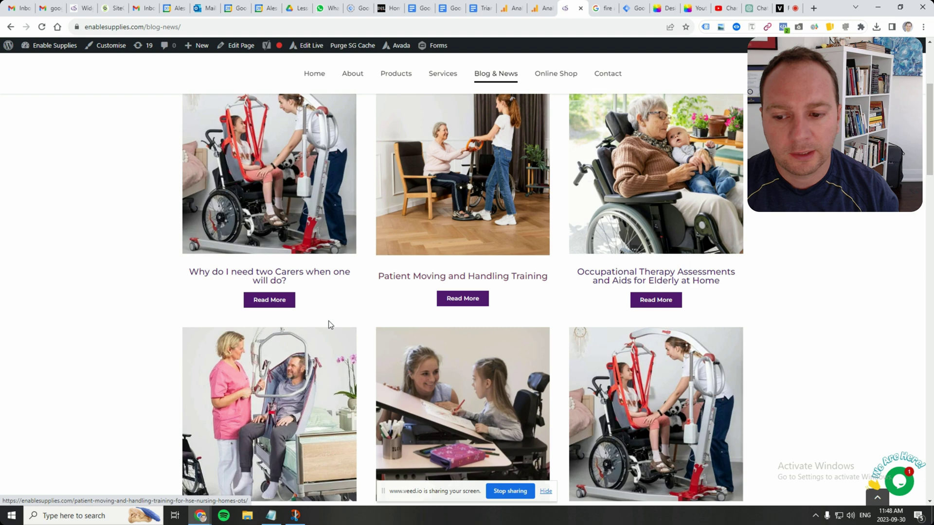
# - Inspect the first Read More button in DevTools and make its text node editable
pyautogui.rightClick(269, 301)
pyautogui.click(300, 393)
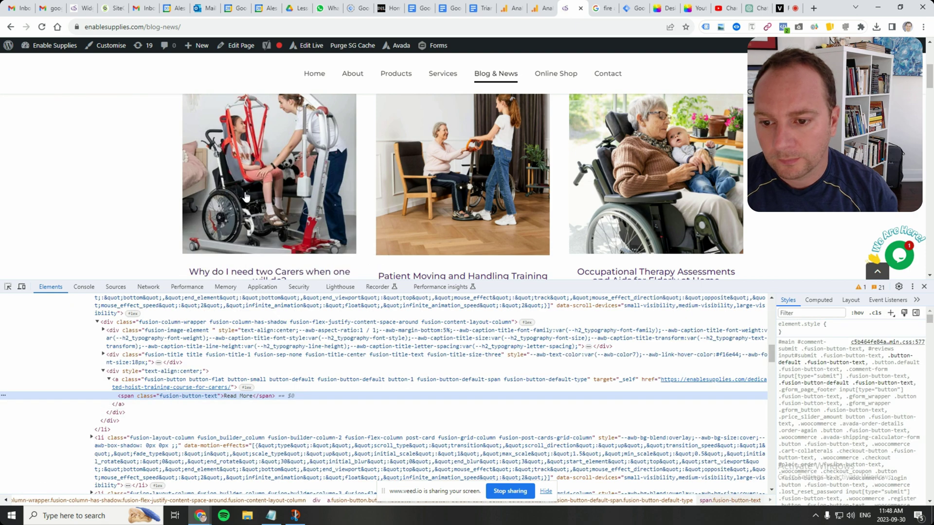
pyautogui.scroll(-2, 270, 209)
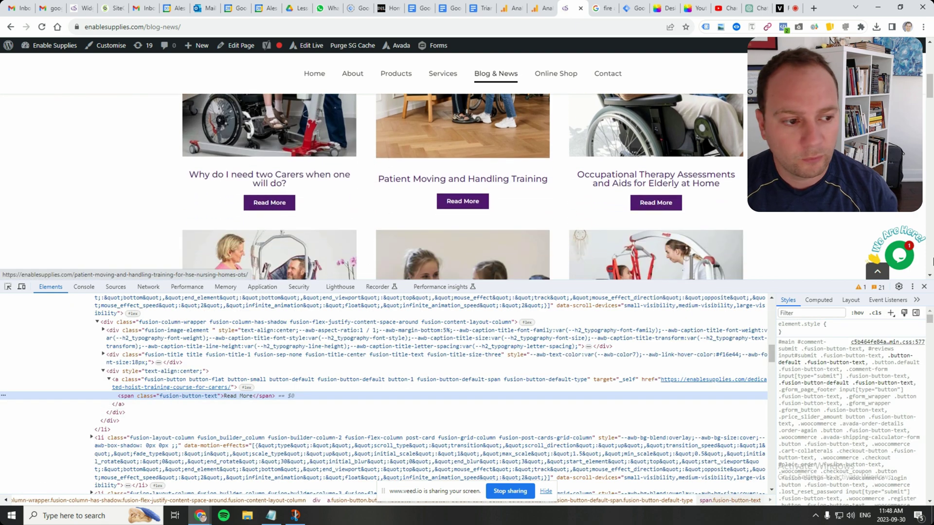
pyautogui.click(923, 286)
pyautogui.rightClick(282, 201)
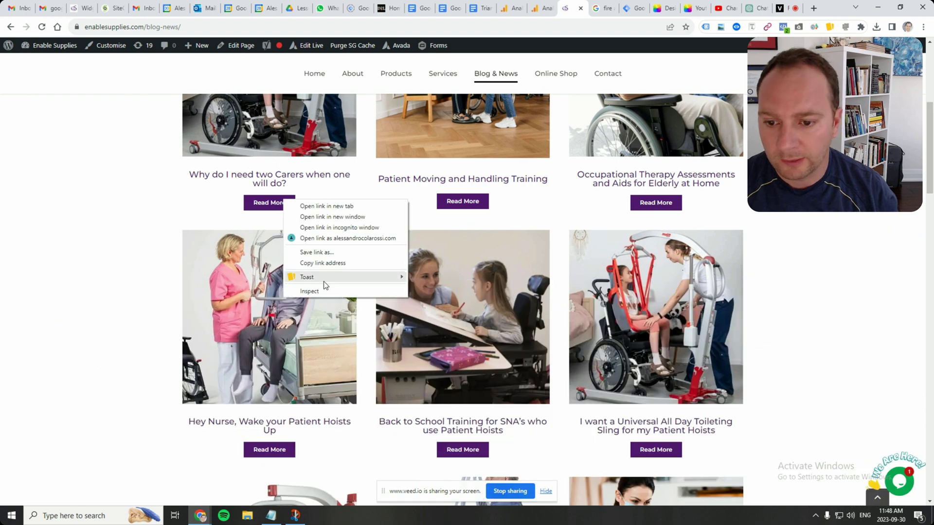
pyautogui.click(324, 291)
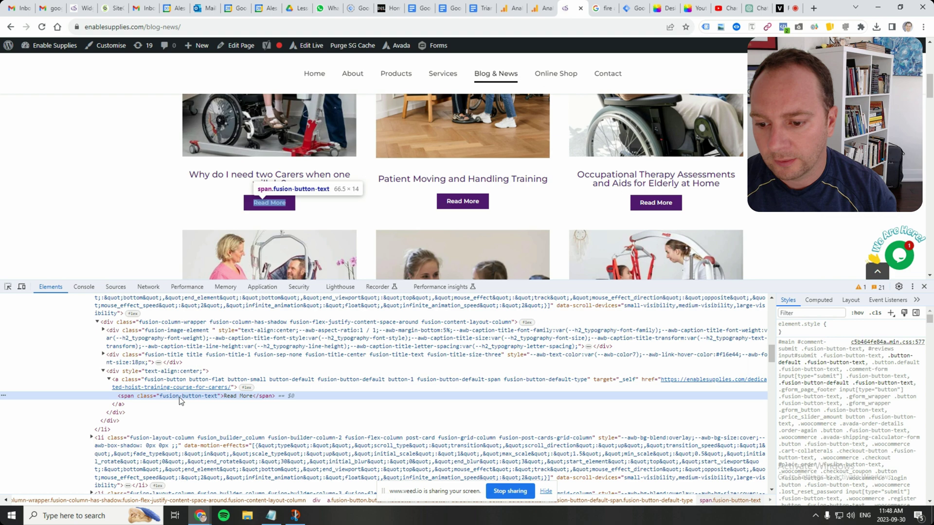
pyautogui.rightClick(238, 398)
pyautogui.click(258, 423)
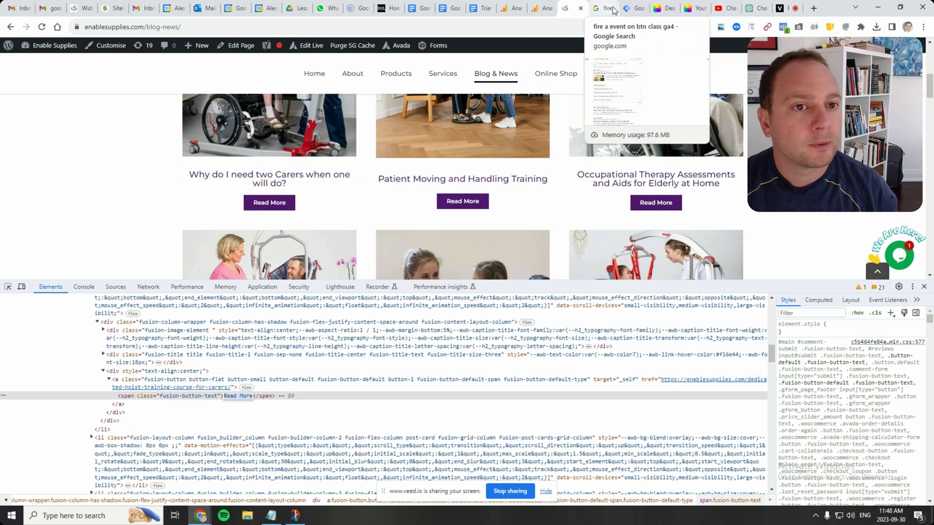
# - Back in Tag Manager, collapse the tag configuration and review the Learn More Click Text trigger
pyautogui.click(632, 8)
pyautogui.click(395, 419)
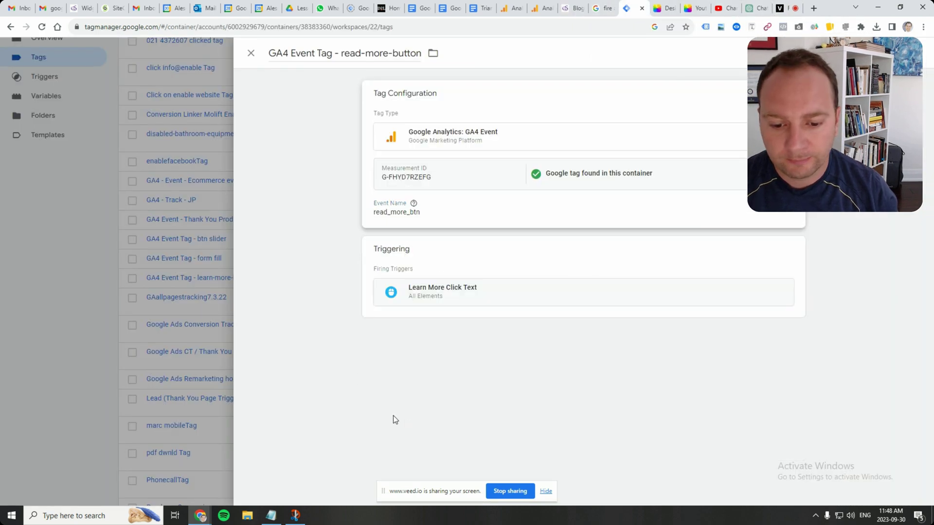
pyautogui.click(469, 292)
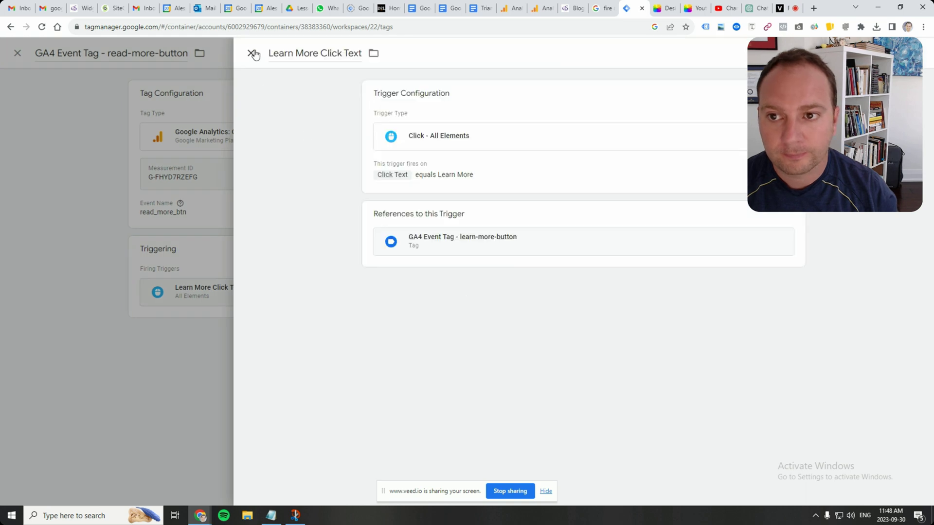
pyautogui.click(251, 53)
# - Remove the Learn More Click Text trigger from the tag and bring up the trigger list
pyautogui.click(795, 249)
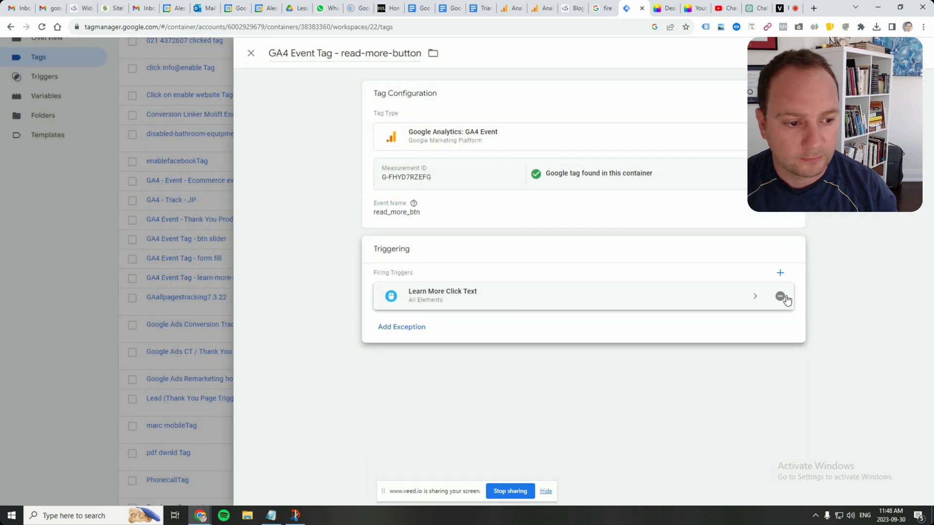
pyautogui.click(782, 297)
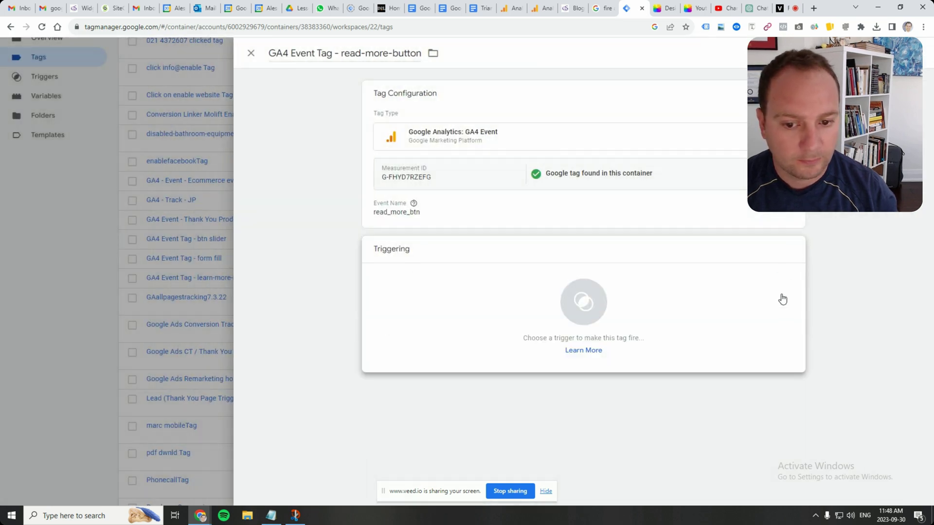
pyautogui.click(586, 302)
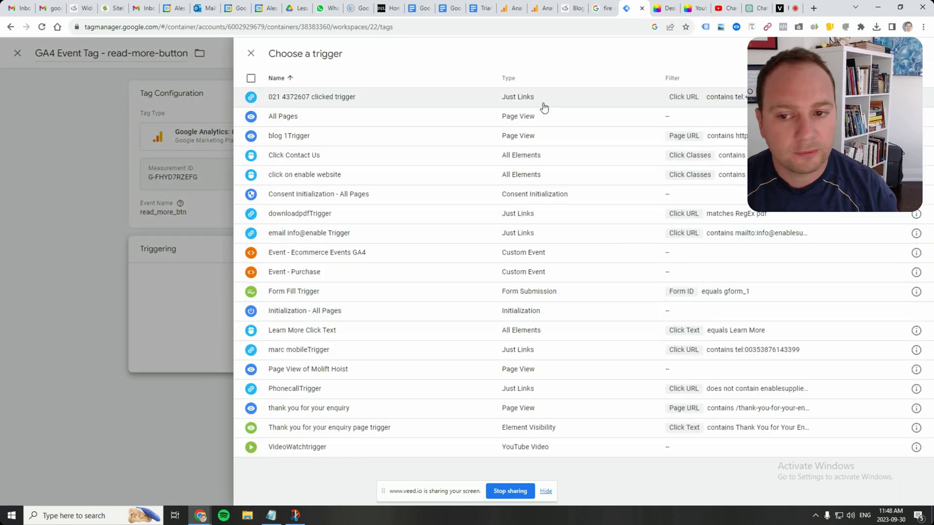
pyautogui.click(251, 53)
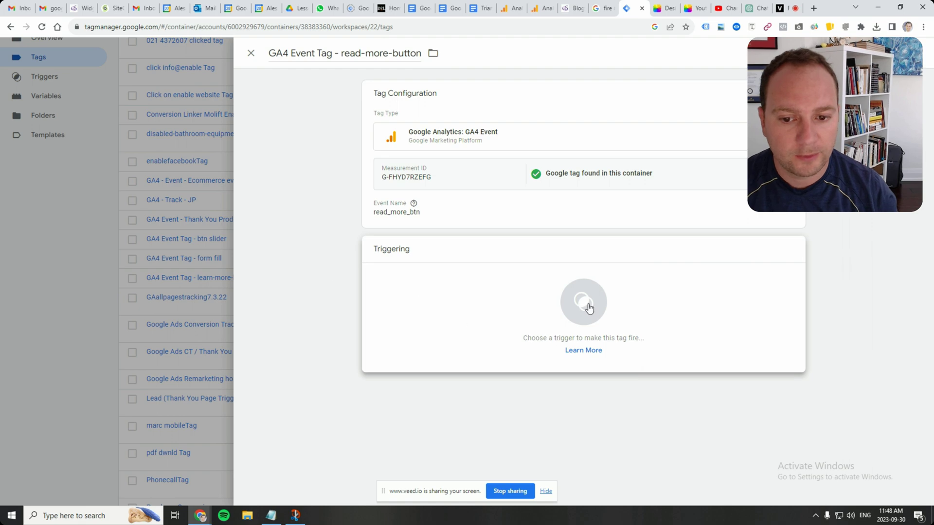
pyautogui.click(611, 317)
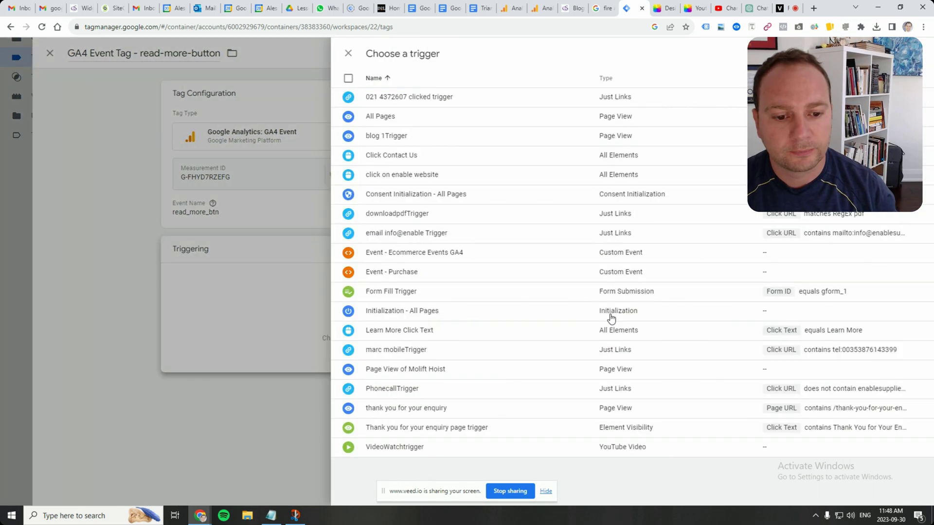
# - Add a new trigger named 'Read More Button Trigger' and show its trigger types
pyautogui.click(914, 54)
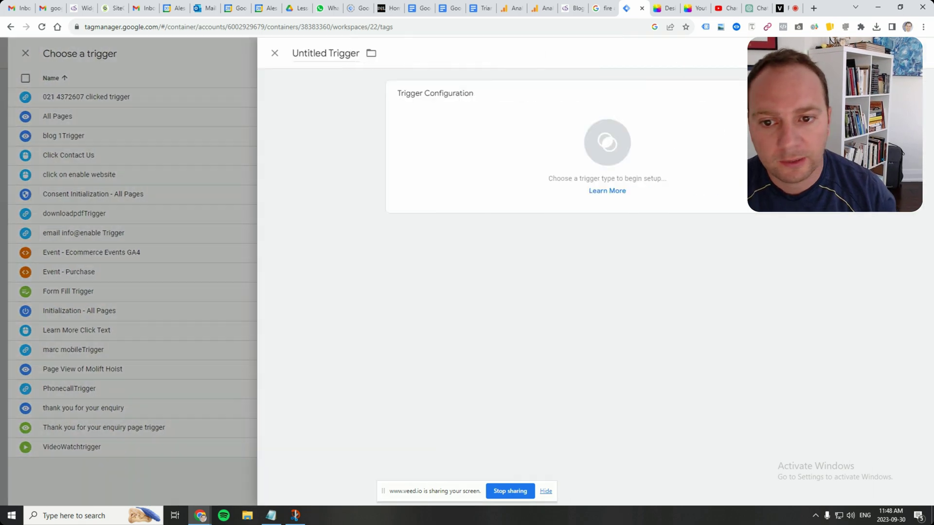
pyautogui.click(314, 53)
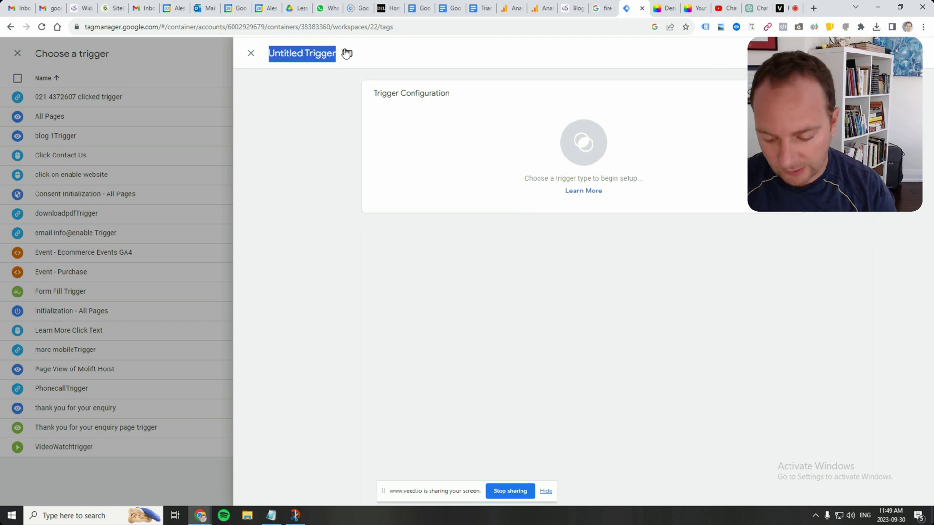
pyautogui.write('read')
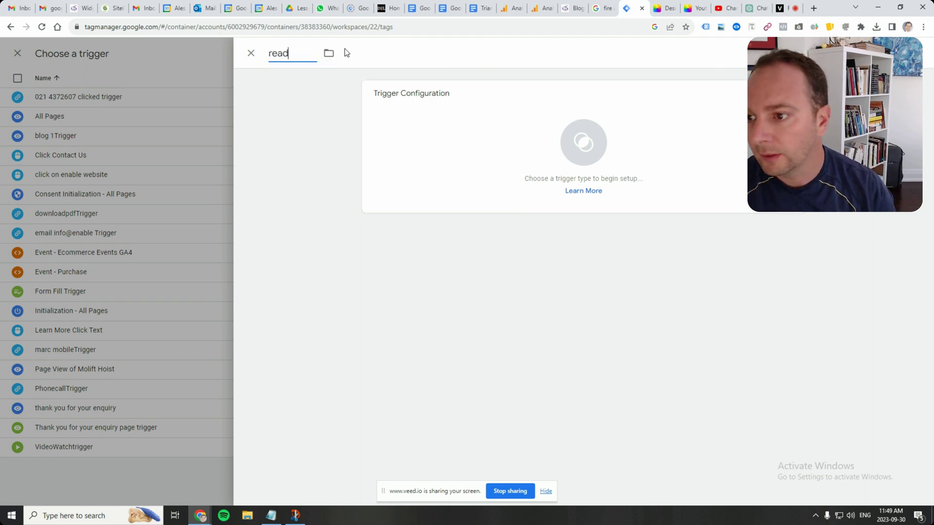
pyautogui.press('BackSpace')
pyautogui.press('BackSpace')
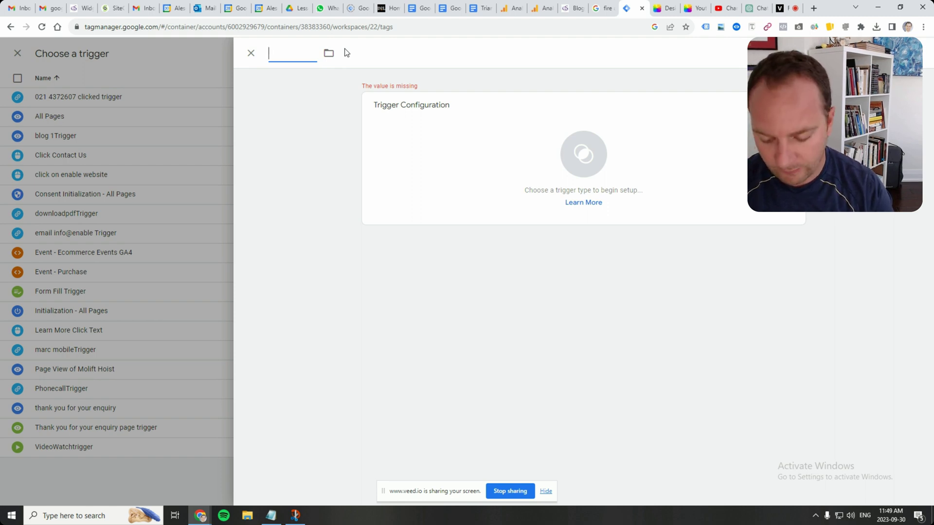
pyautogui.write('Read Mo')
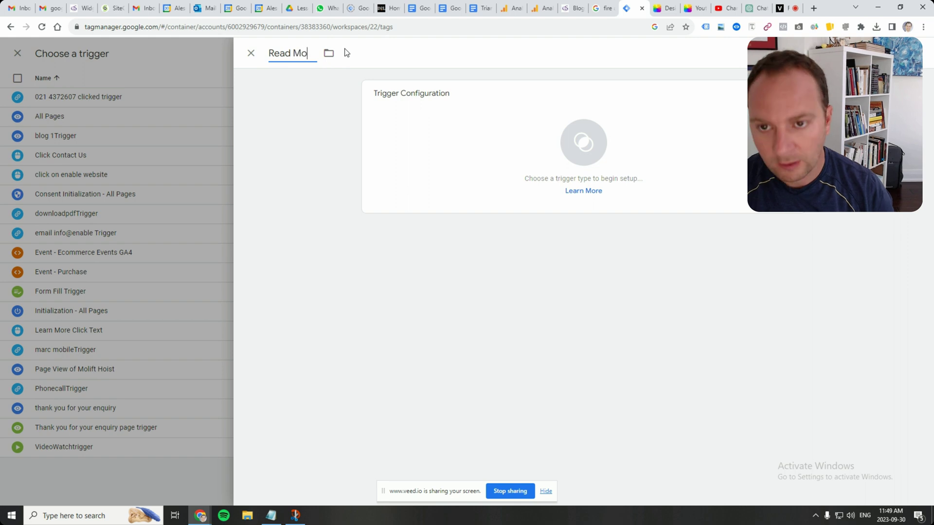
pyautogui.write('re Button')
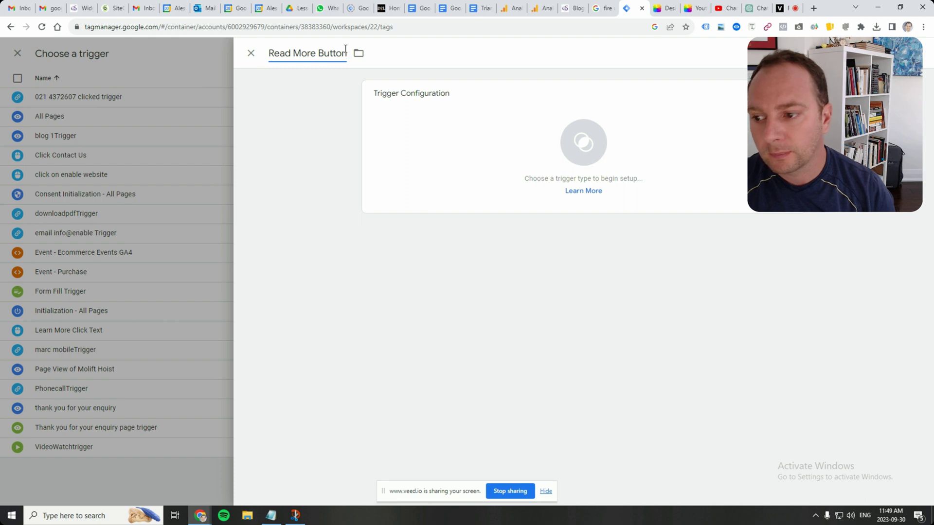
pyautogui.write('Tr')
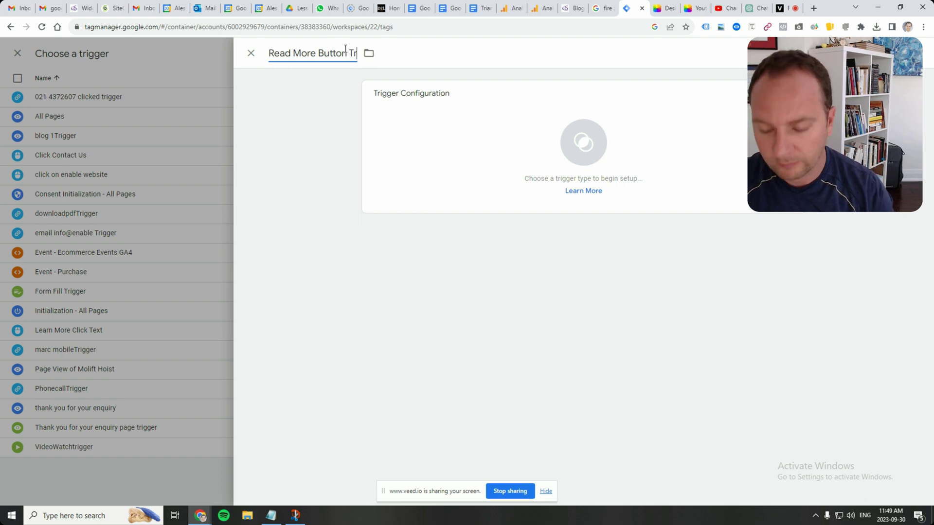
pyautogui.write('igger')
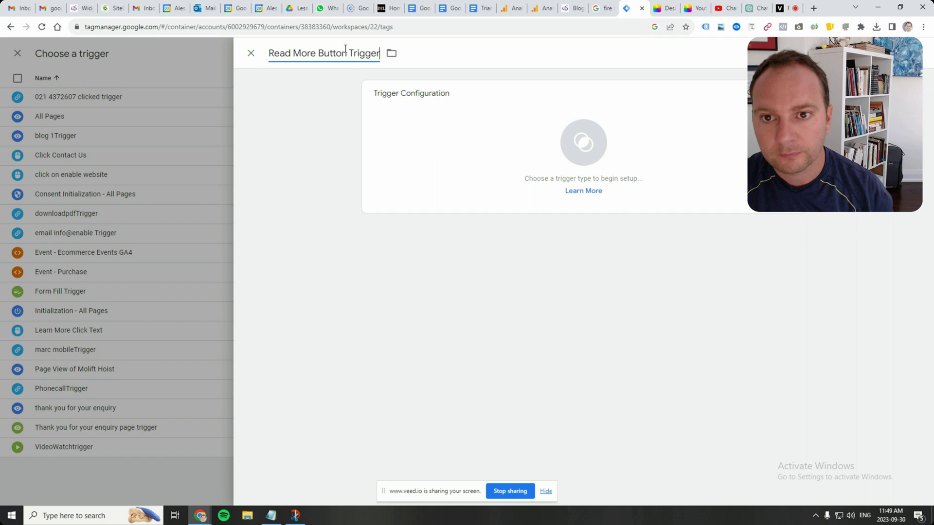
pyautogui.click(598, 163)
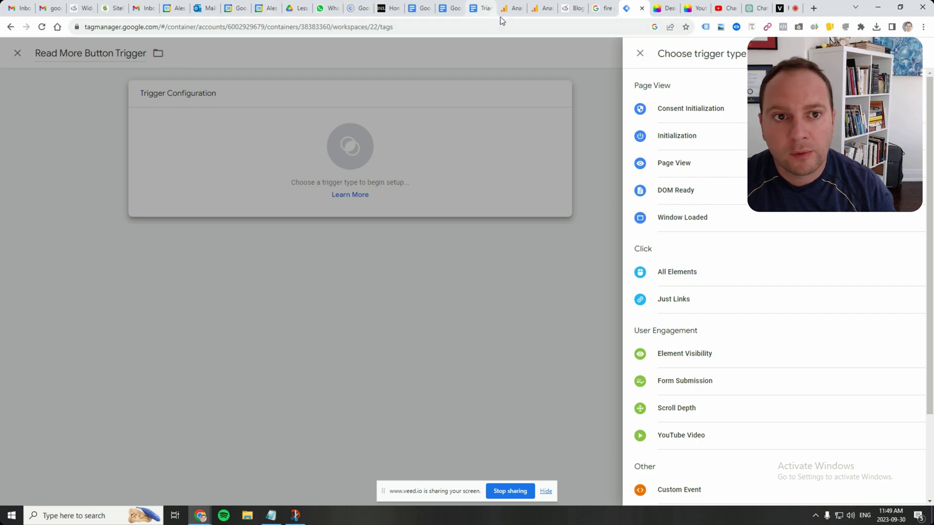
# - On the blog page, select the Read More link element in DevTools and copy its class value
pyautogui.click(573, 8)
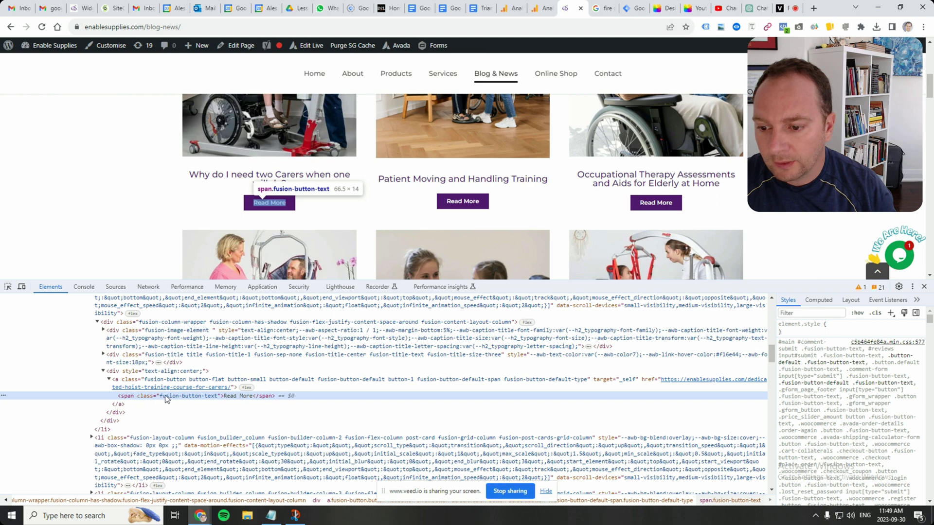
pyautogui.click(266, 385)
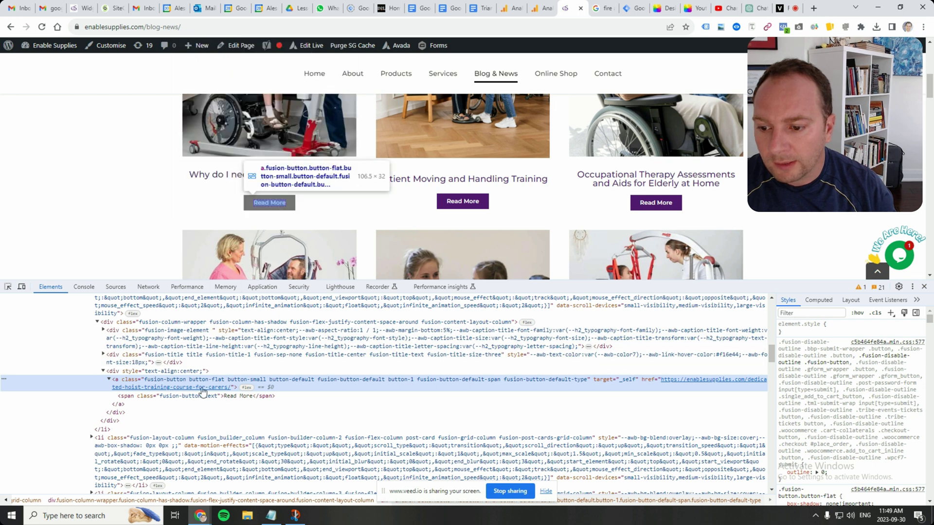
pyautogui.doubleClick(183, 382)
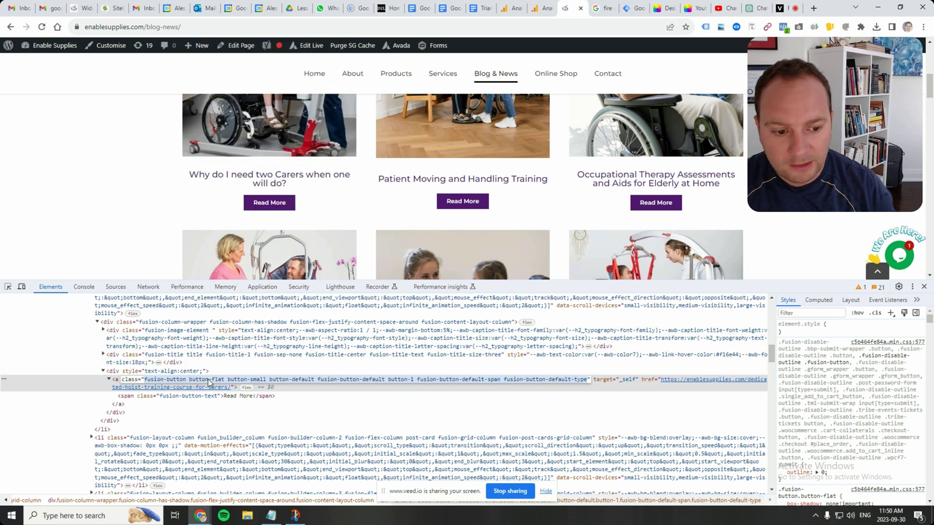
pyautogui.rightClick(212, 382)
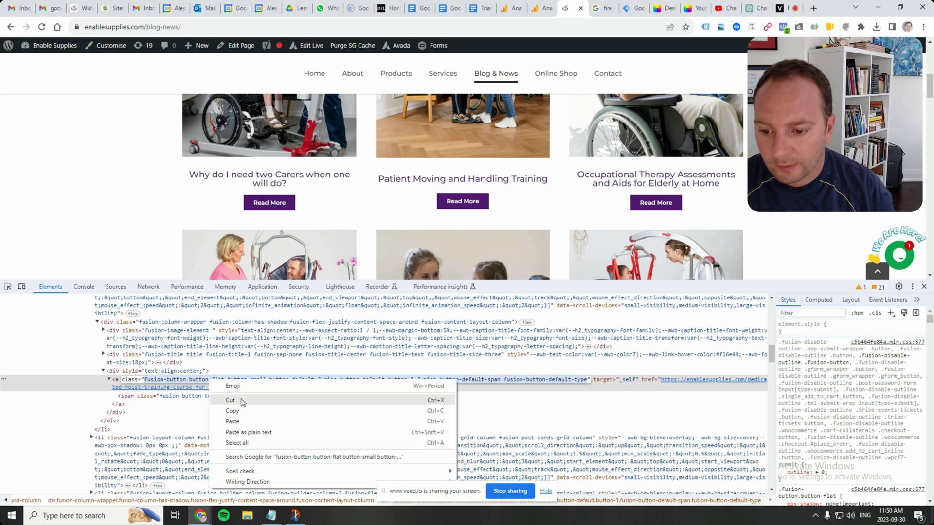
pyautogui.click(246, 408)
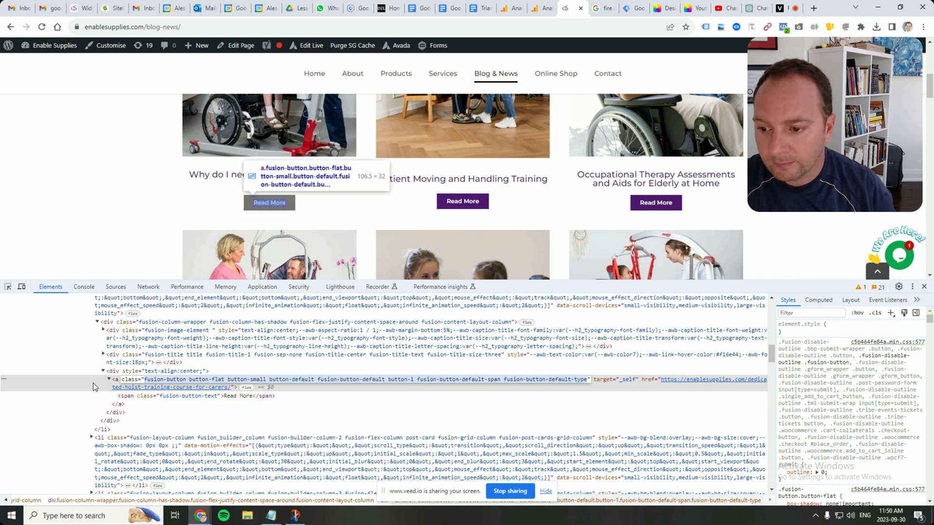
pyautogui.press('Return')
pyautogui.rightClick(291, 209)
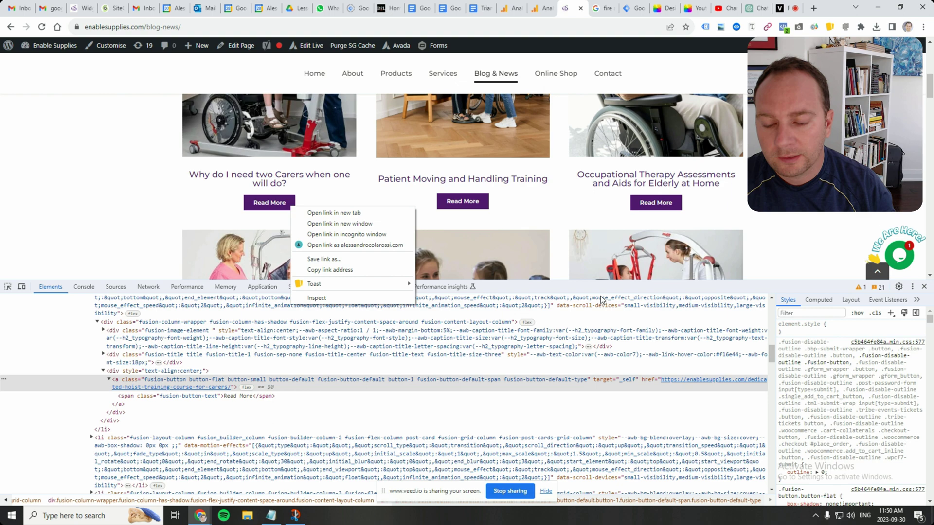
pyautogui.click(923, 287)
# - Re-inspect the Read More link, copy its full class value, and return to Tag Manager
pyautogui.rightClick(276, 203)
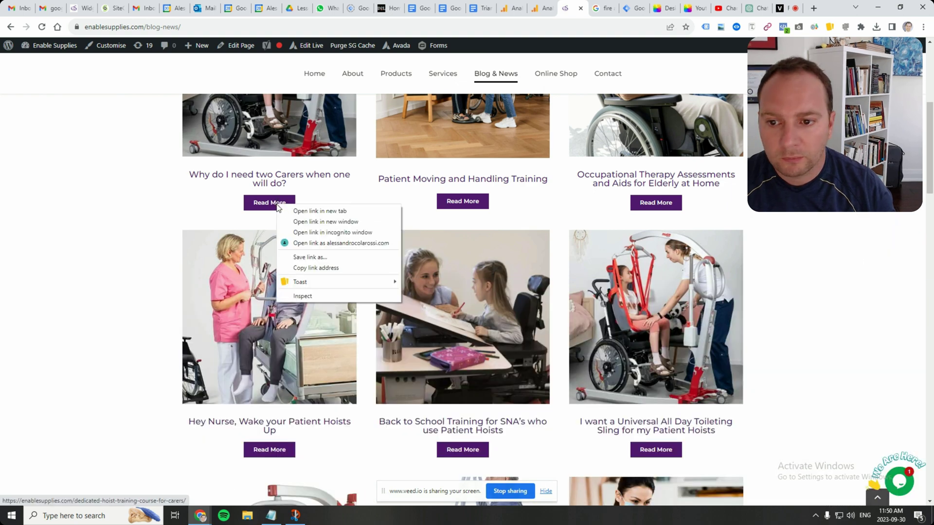
pyautogui.click(316, 296)
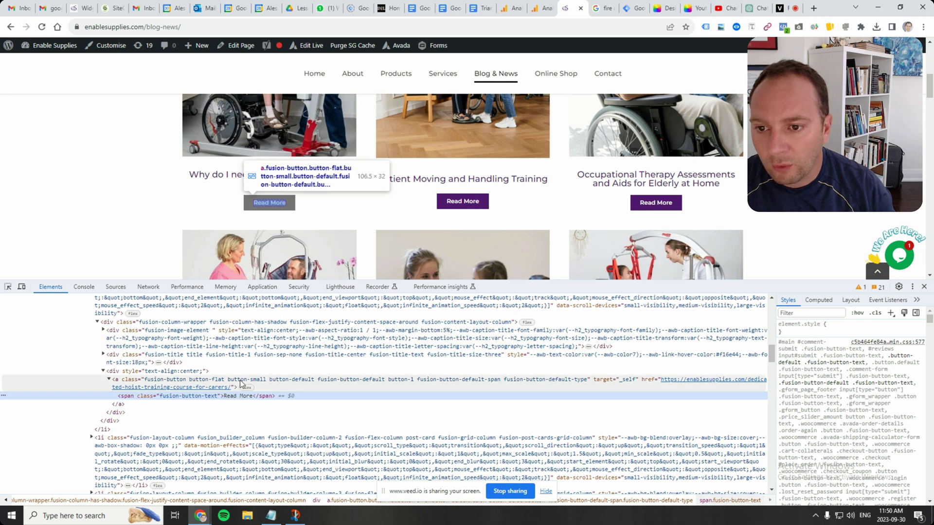
pyautogui.click(267, 384)
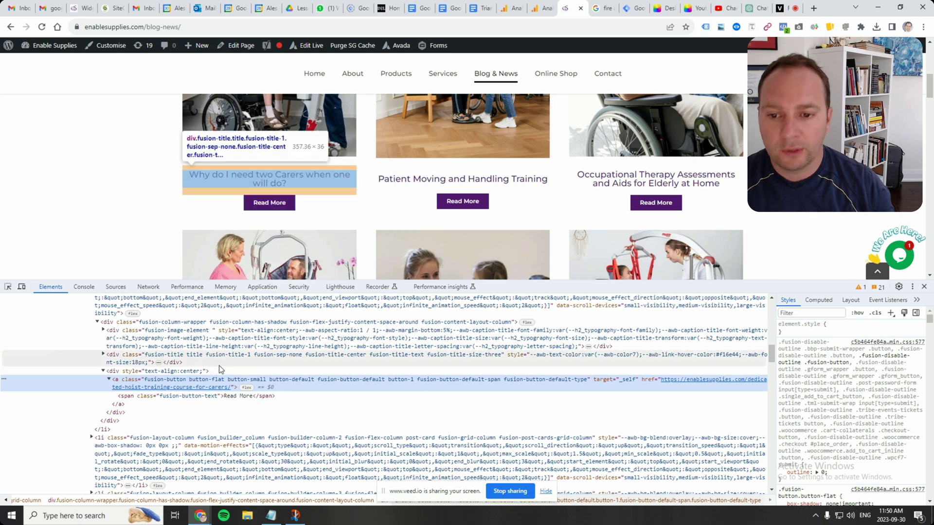
pyautogui.doubleClick(223, 379)
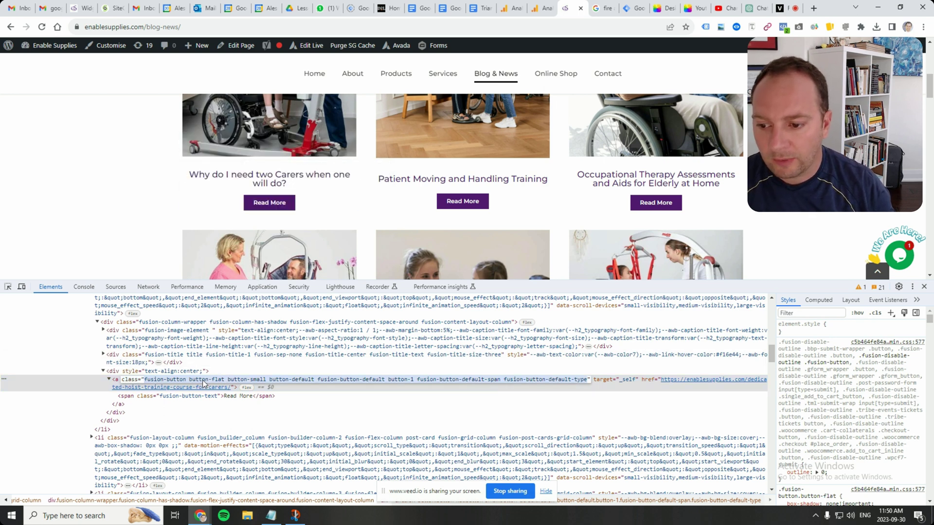
pyautogui.rightClick(162, 379)
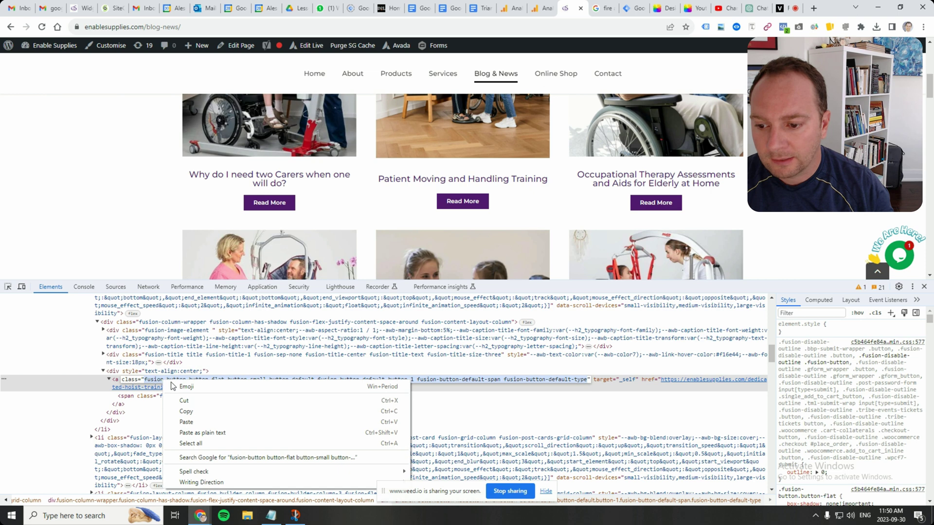
pyautogui.click(196, 408)
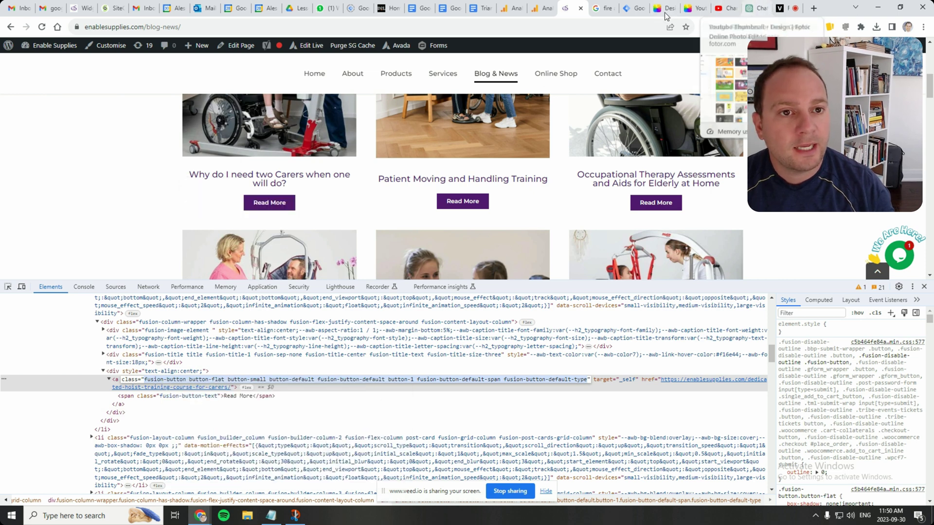
pyautogui.click(632, 8)
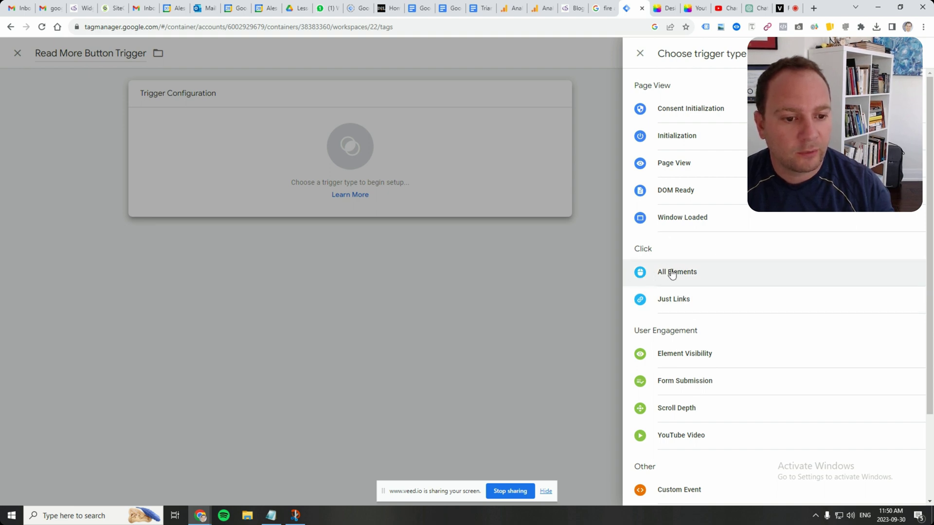
# - Set the trigger to Click - Just Links, Some Link Clicks, where Click Classes equals the pasted class string
pyautogui.click(672, 309)
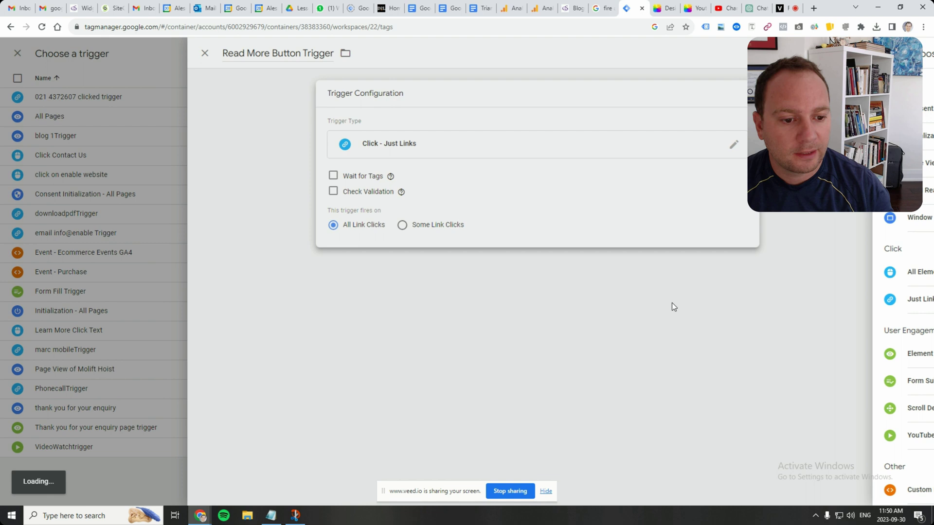
pyautogui.click(493, 228)
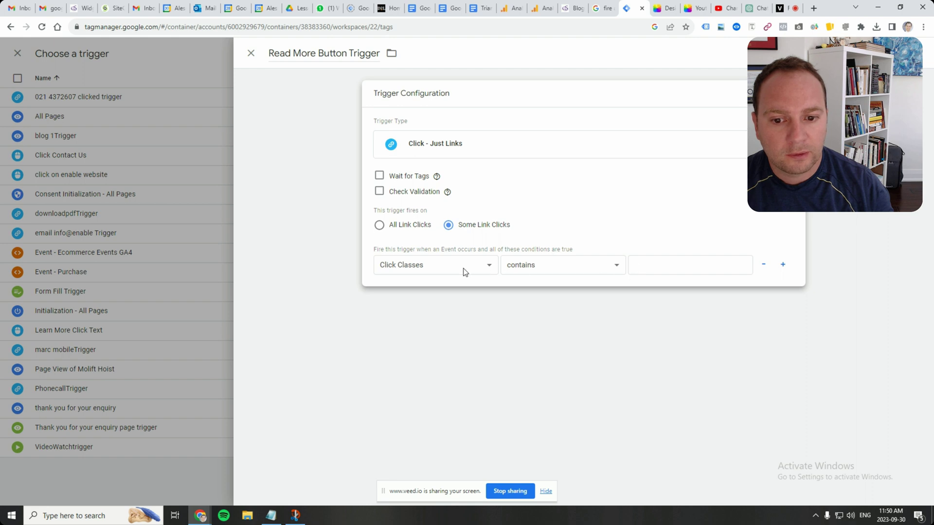
pyautogui.click(587, 267)
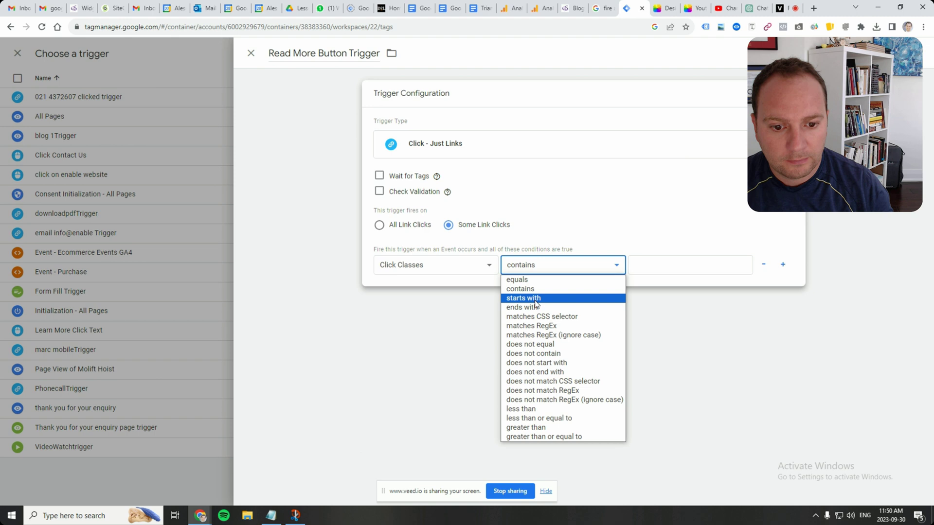
pyautogui.click(517, 280)
pyautogui.click(681, 257)
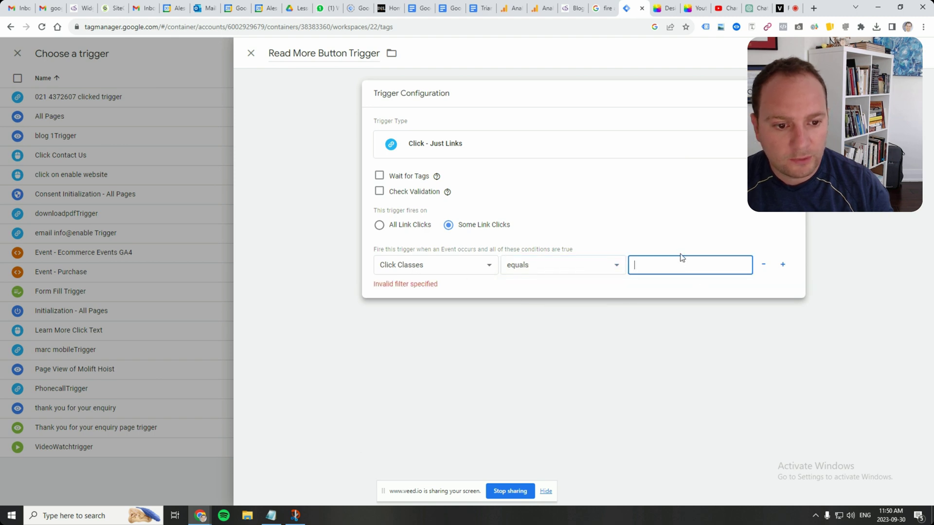
pyautogui.hotkey('ctrl', 'v')
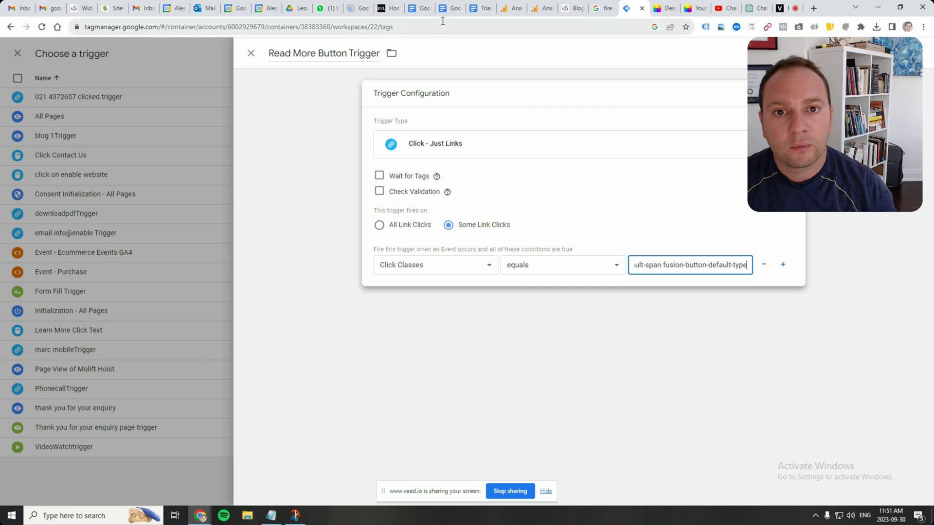
# - Copy the Read More link's class list from the blog page markup in DevTools
pyautogui.click(574, 9)
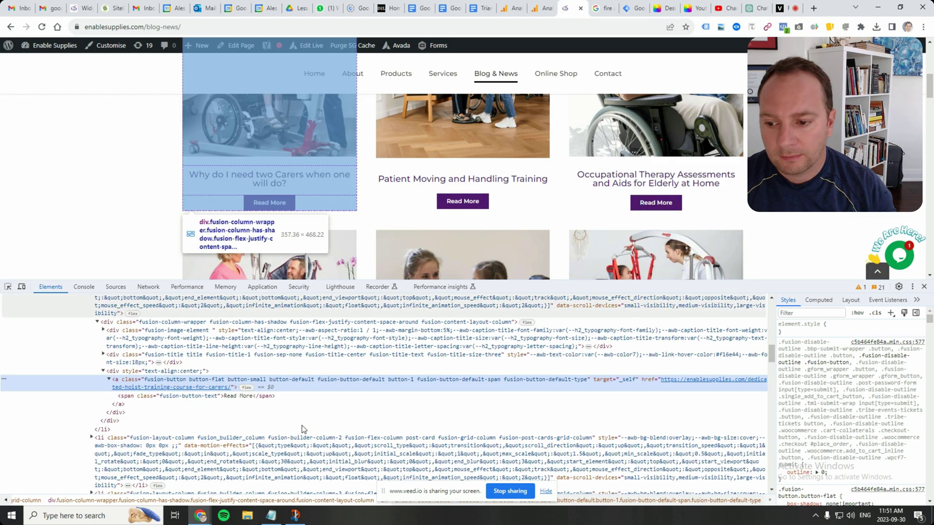
pyautogui.doubleClick(138, 382)
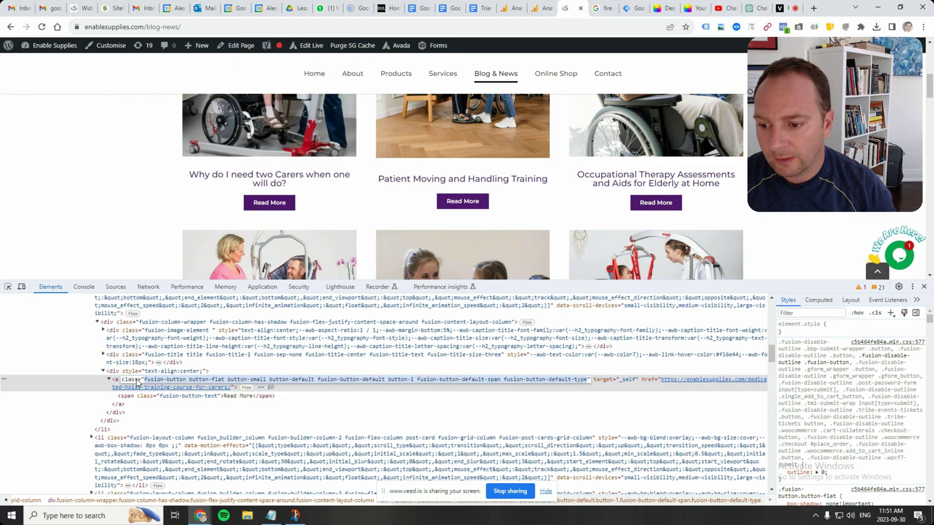
pyautogui.rightClick(196, 380)
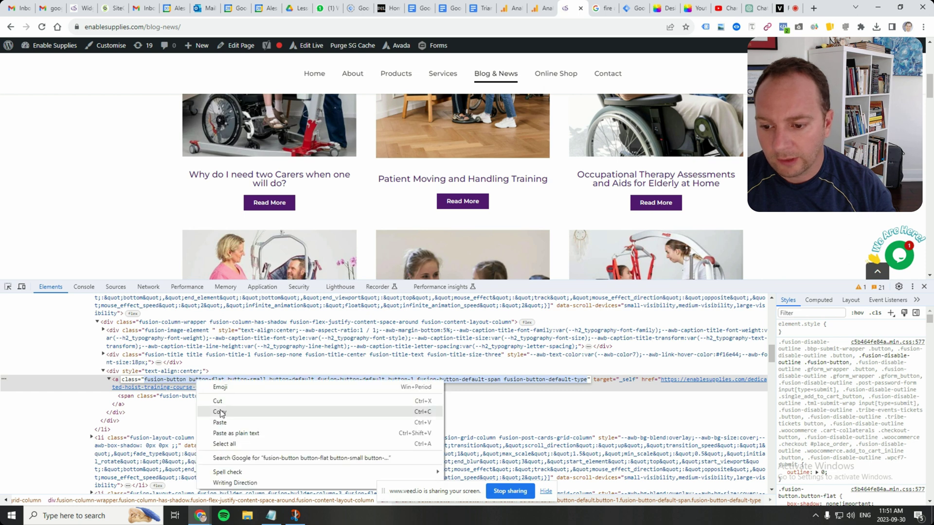
pyautogui.click(567, 392)
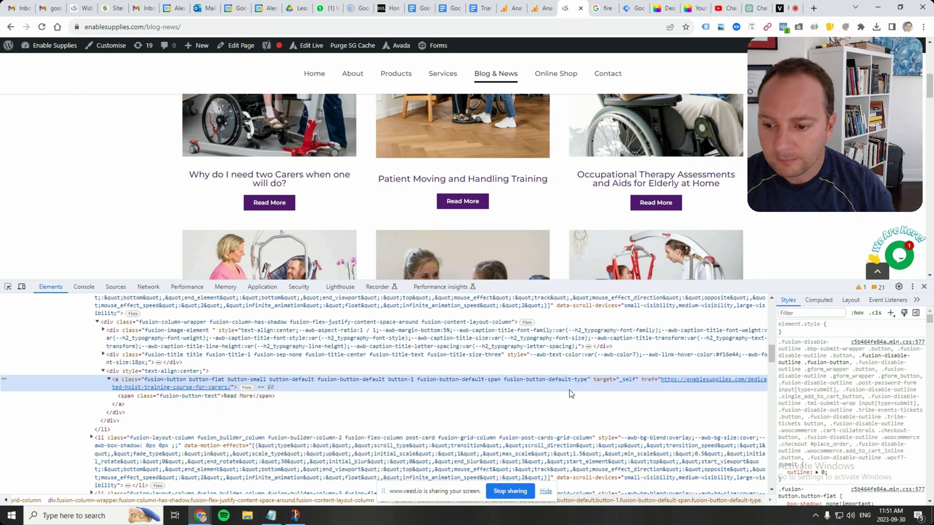
# - Copy the button's 'Read More' text from its span element
pyautogui.click(272, 396)
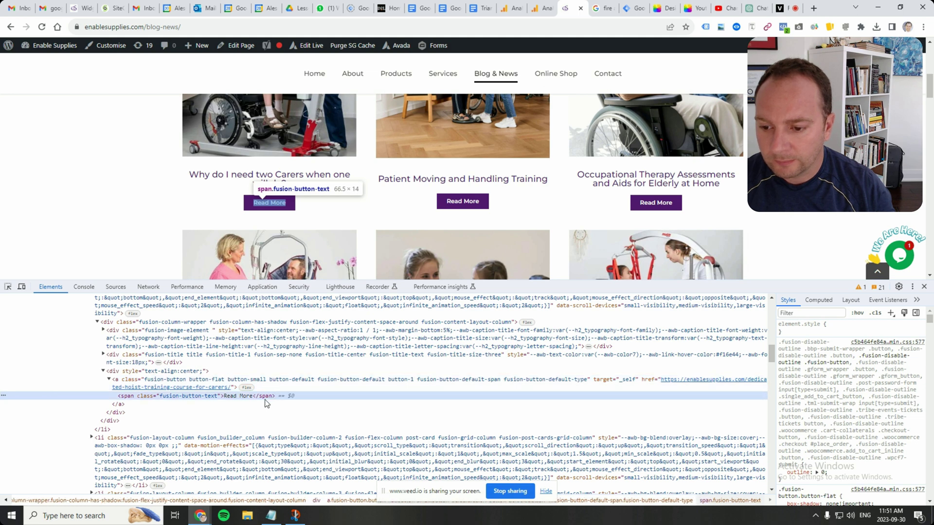
pyautogui.doubleClick(240, 396)
pyautogui.rightClick(238, 397)
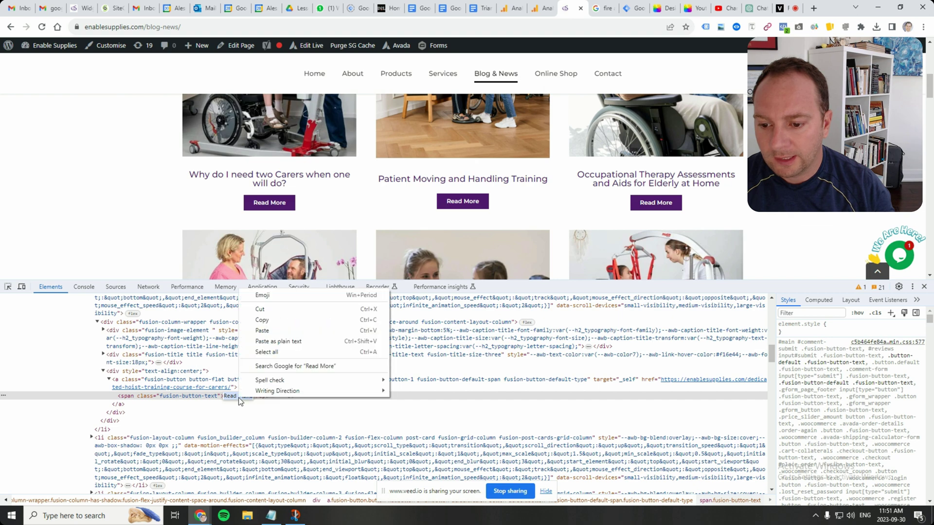
pyautogui.click(267, 322)
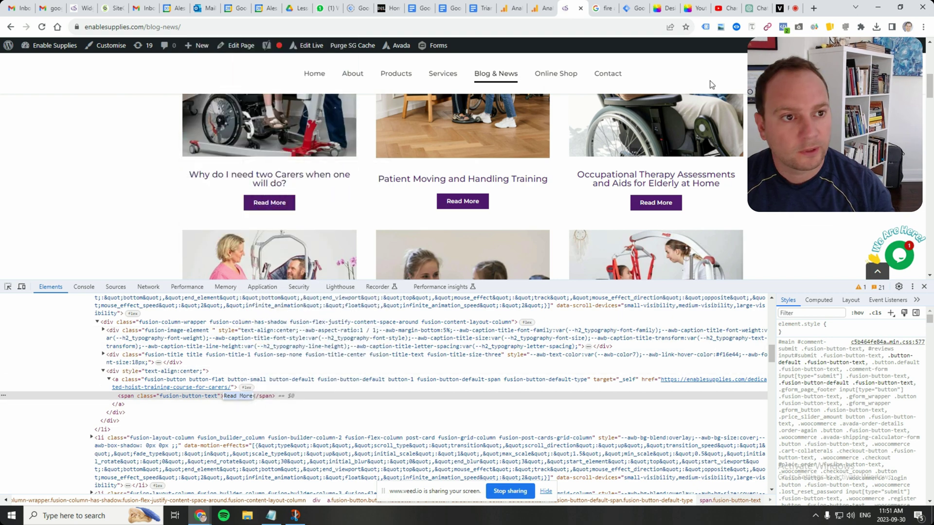
# - Add a second trigger condition: Click Text equals 'Read More'
pyautogui.click(633, 9)
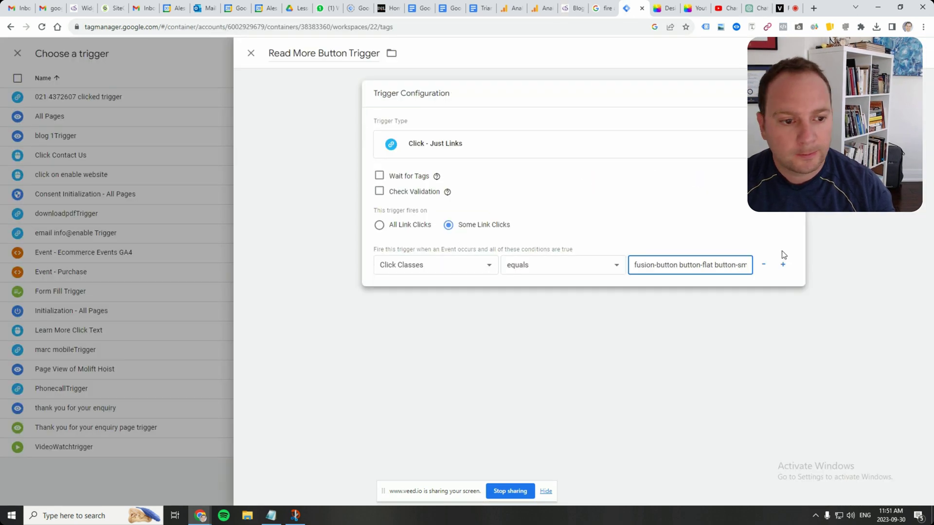
pyautogui.click(782, 265)
pyautogui.click(425, 292)
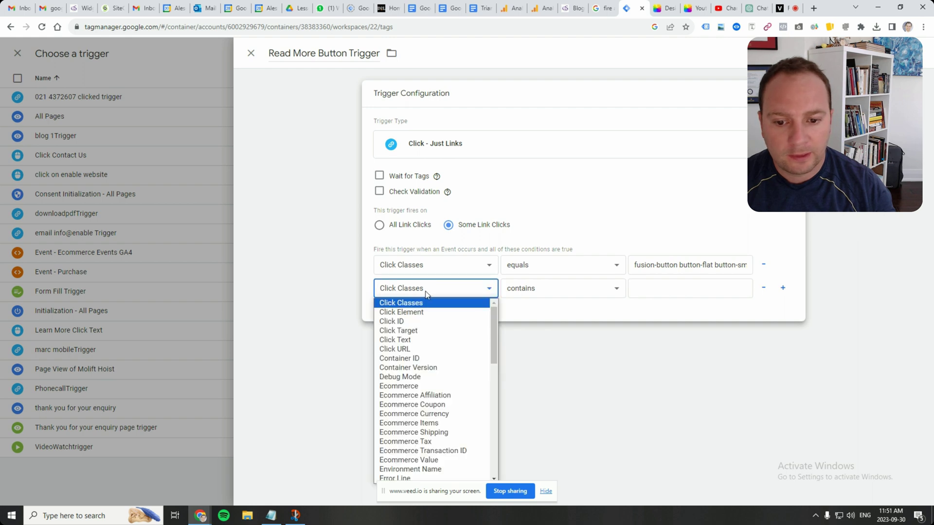
pyautogui.click(431, 339)
pyautogui.click(577, 291)
pyautogui.click(617, 302)
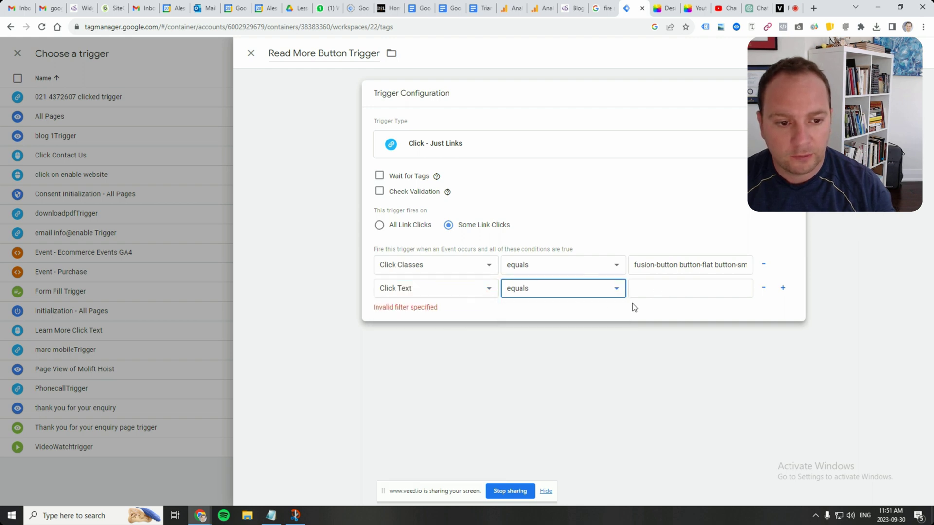
pyautogui.click(654, 293)
pyautogui.write('Read More')
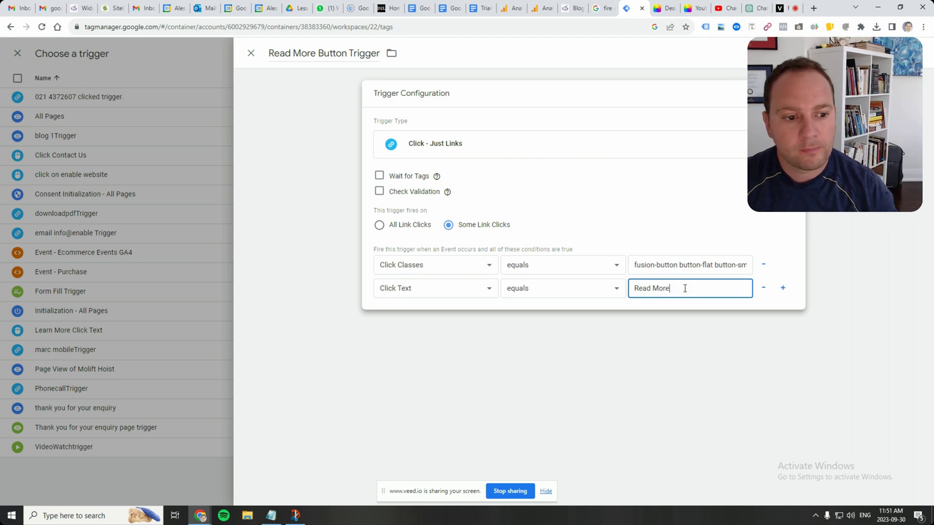
# - Save the Read More Button Trigger and the GA4 Event Tag - read-more-button
pyautogui.click(806, 319)
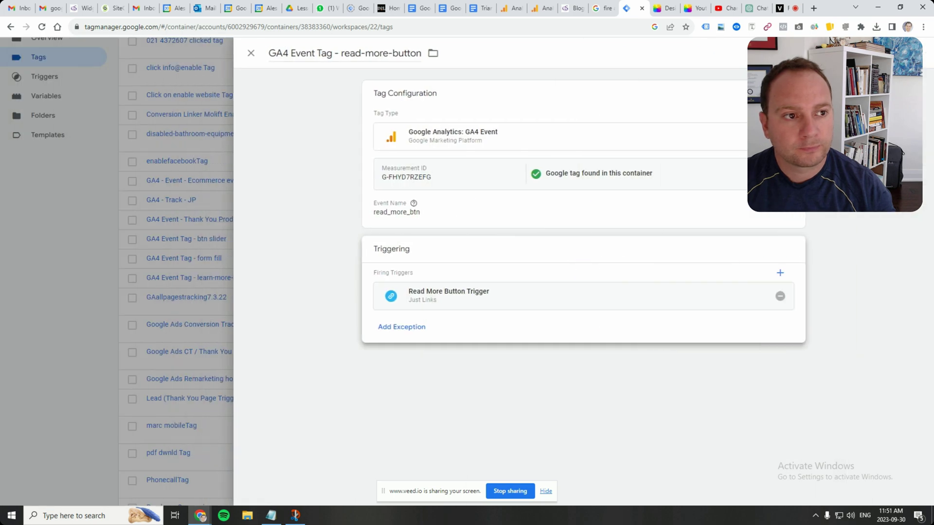
pyautogui.click(892, 53)
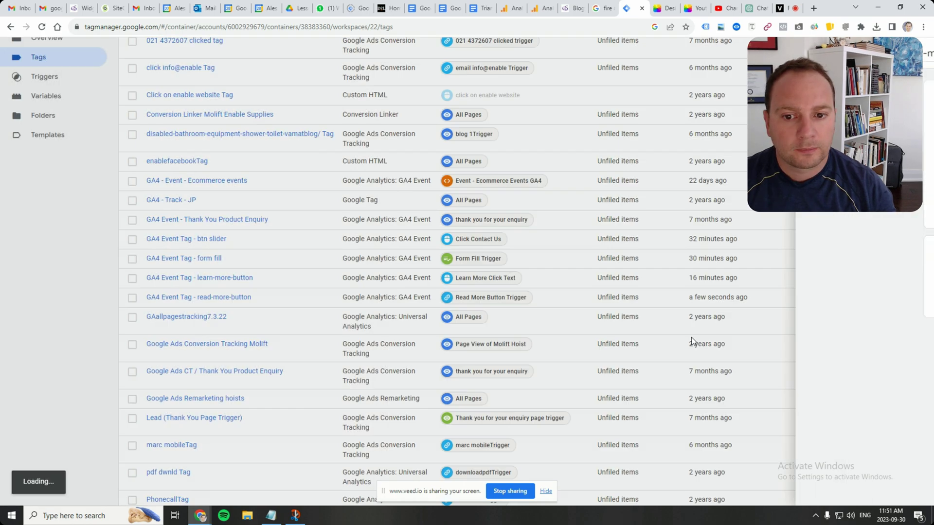
pyautogui.scroll(3, 815, 241)
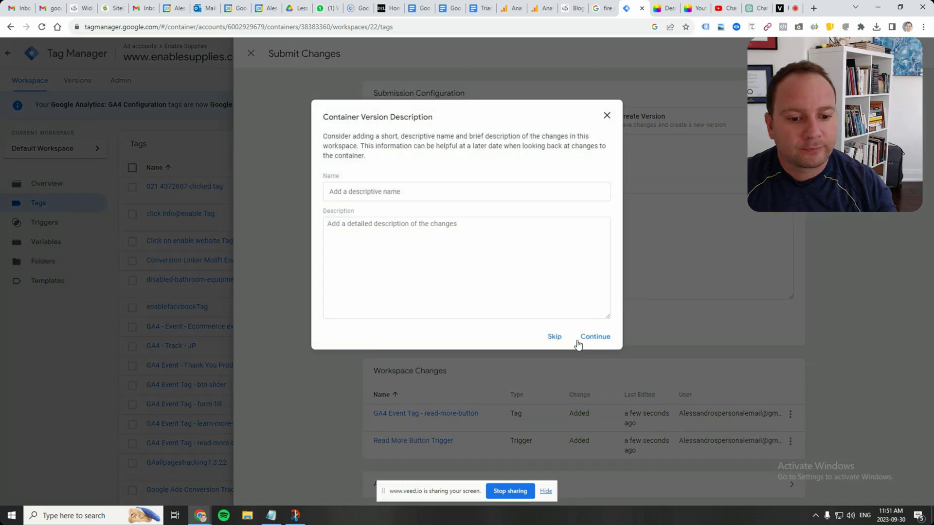
# - Publish the changes without a description as Version 22, then return to the workspace overview
pyautogui.click(594, 336)
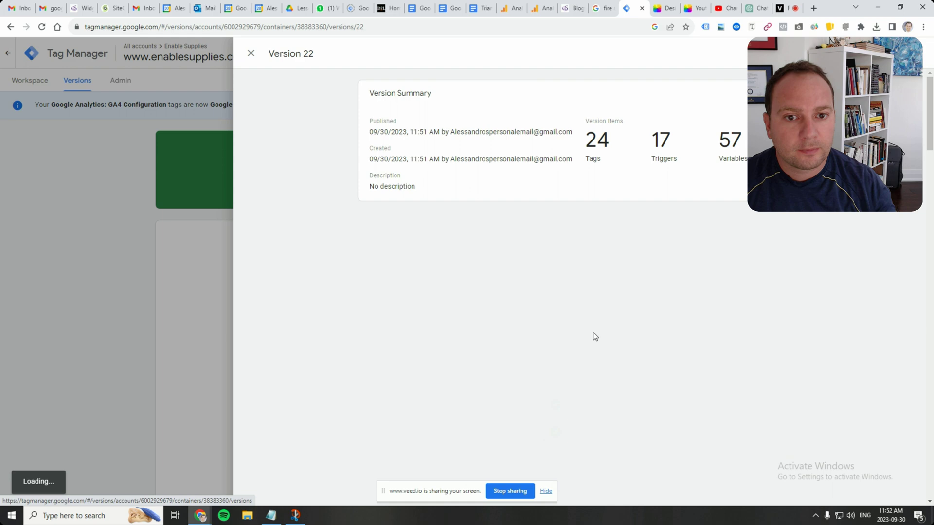
pyautogui.click(252, 53)
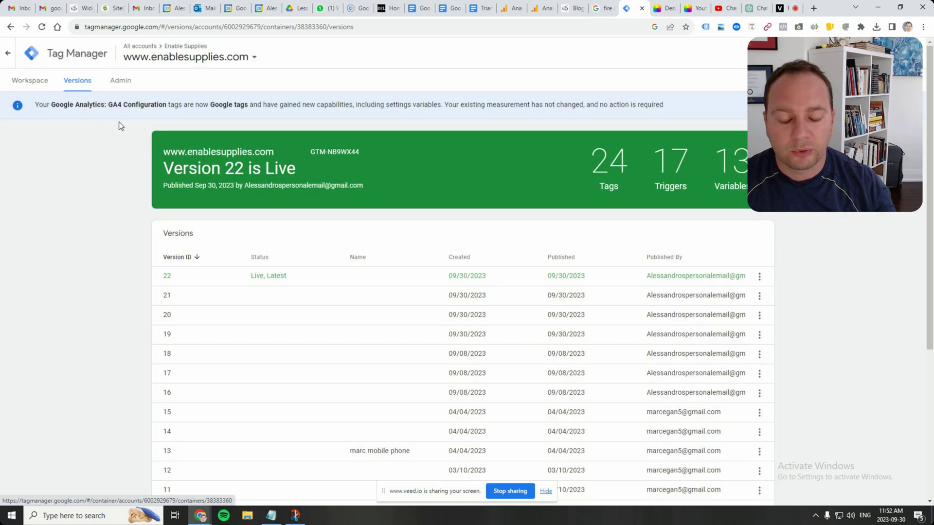
pyautogui.click(35, 86)
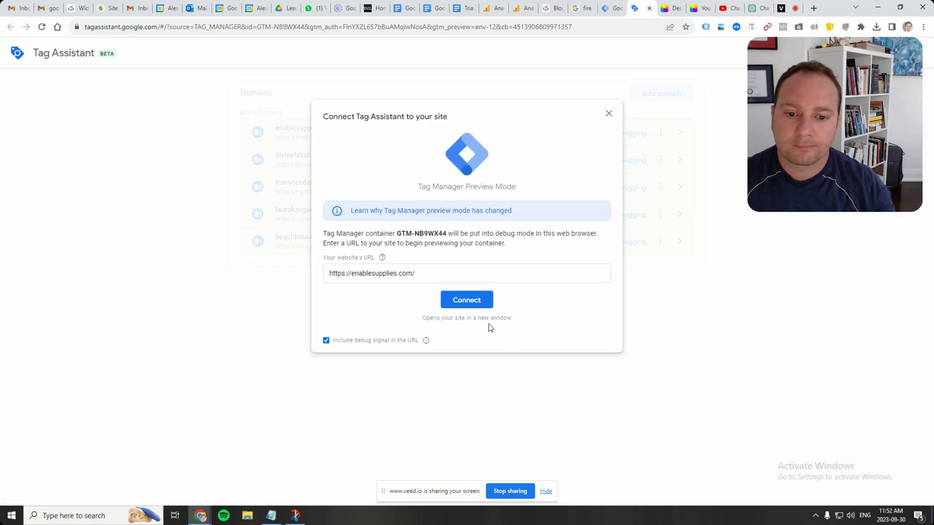
# - Connect Tag Assistant to enablesupplies.com and click a Read More button on the Blog & News page
pyautogui.click(460, 299)
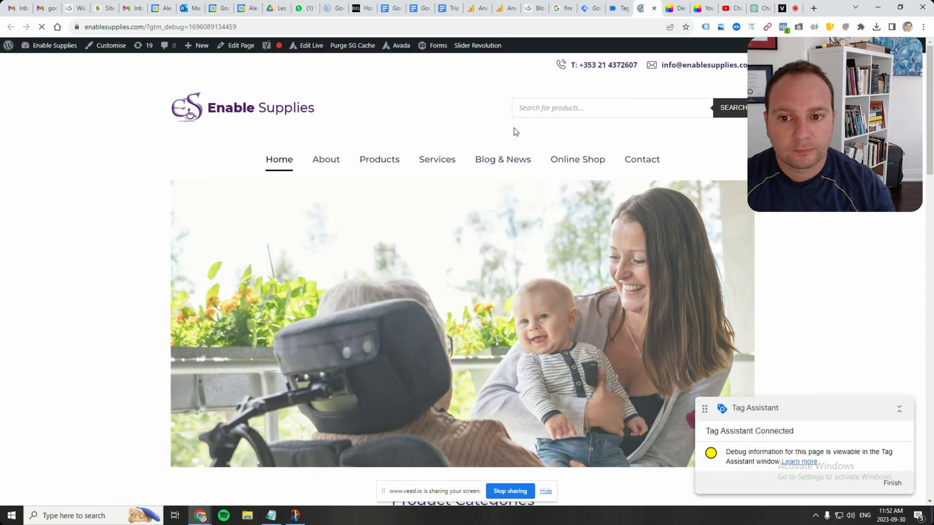
pyautogui.click(490, 163)
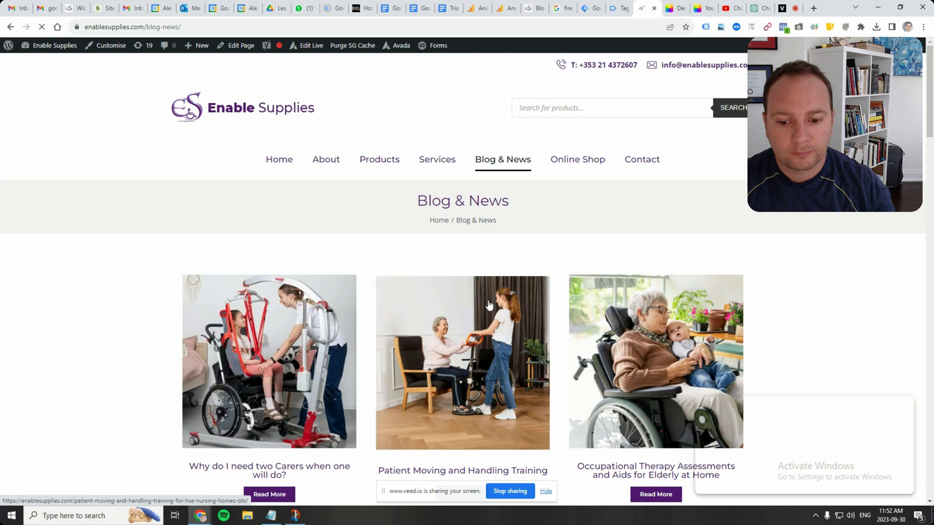
pyautogui.scroll(-3, 279, 310)
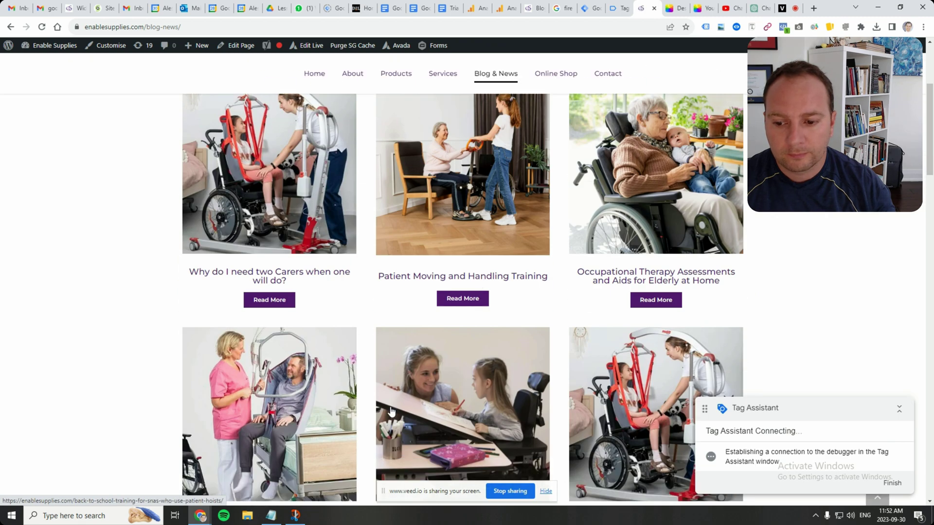
pyautogui.click(276, 306)
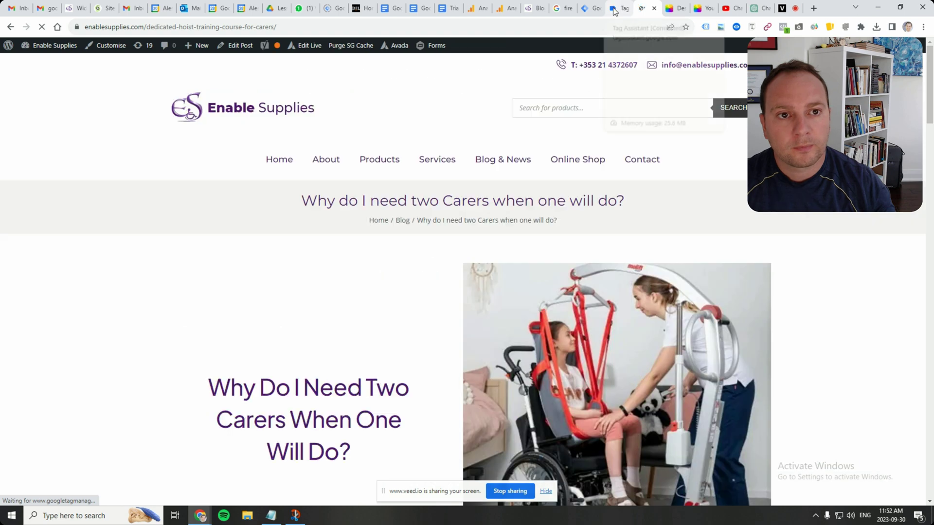
# - Inspect the 19 Link Click event against events 18 and 20 to find the read-more-button tag firing
pyautogui.click(618, 8)
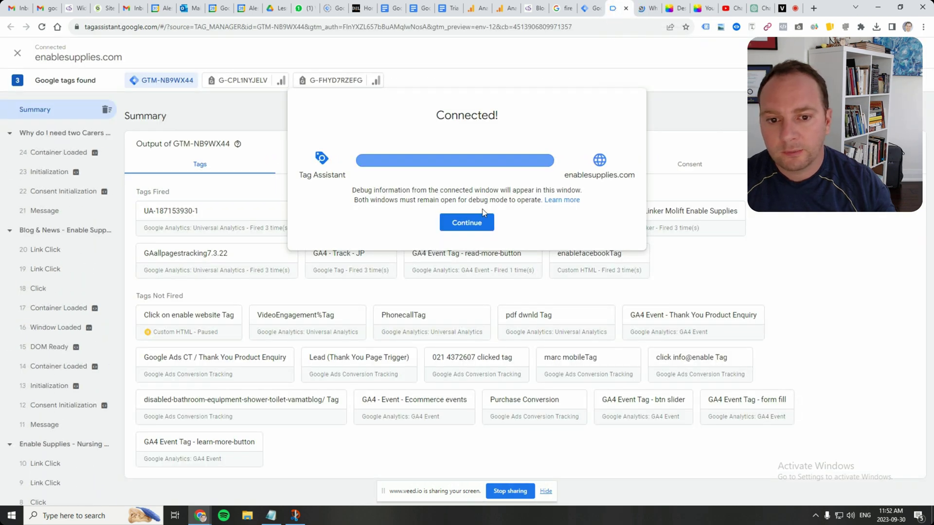
pyautogui.click(479, 222)
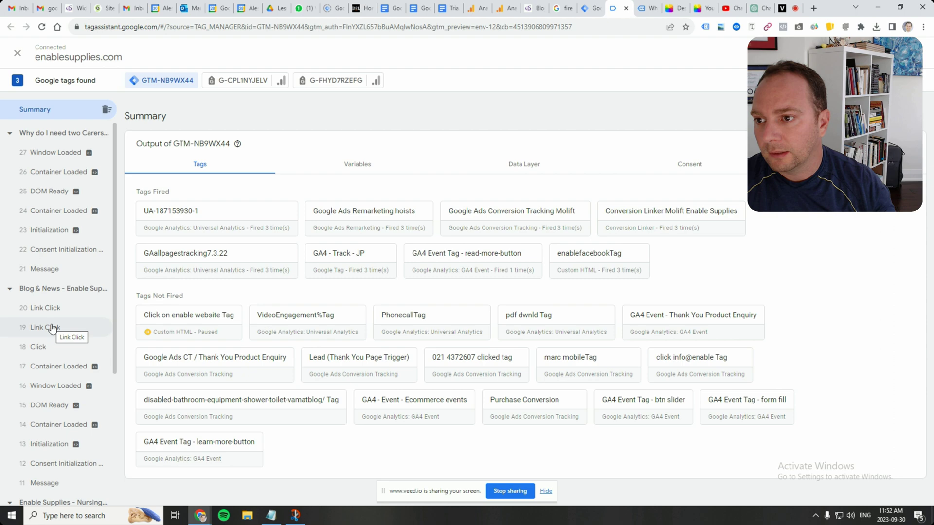
pyautogui.click(51, 329)
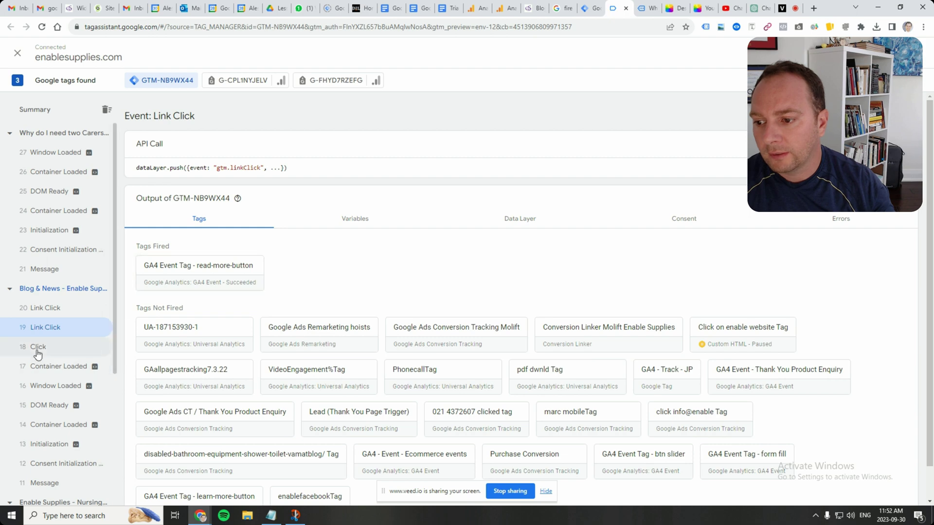
pyautogui.click(38, 347)
pyautogui.click(46, 327)
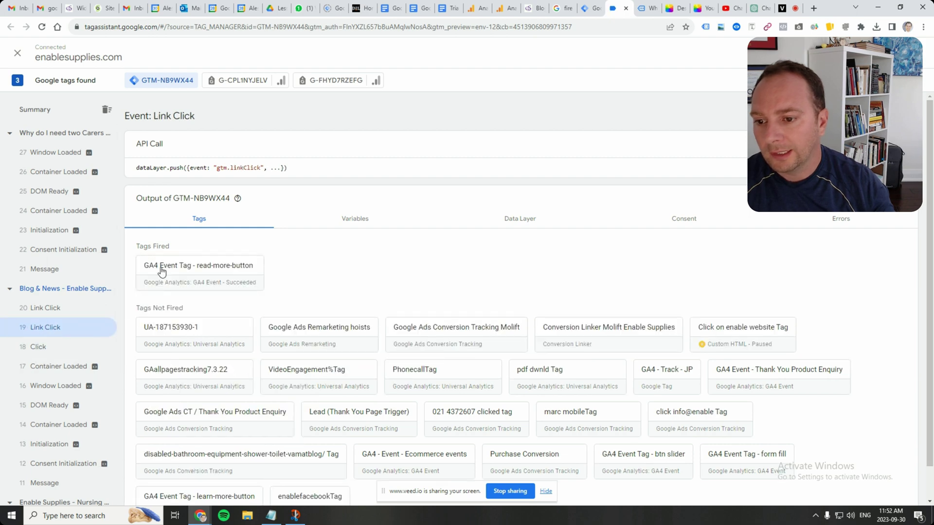
pyautogui.click(63, 308)
pyautogui.click(57, 332)
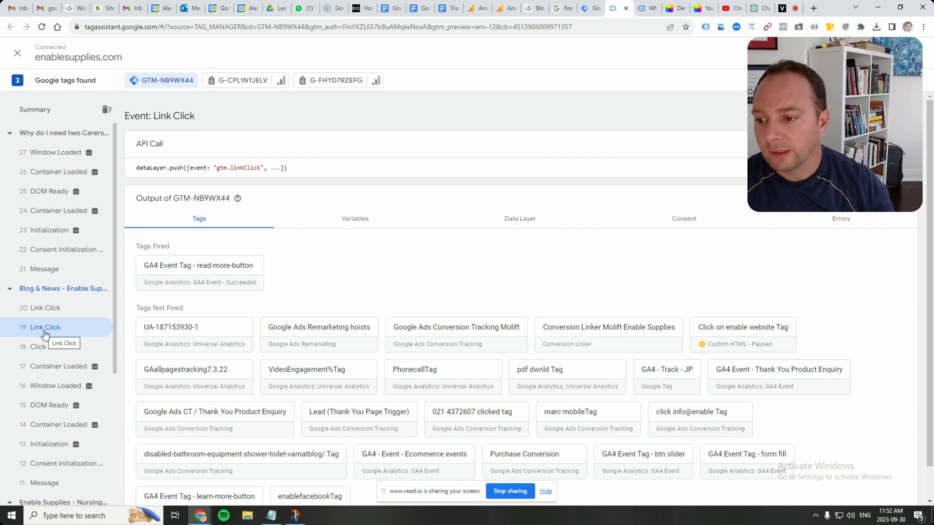
# - Review the read-more-button tag details, toggling trigger filters between values and variable names
pyautogui.click(198, 270)
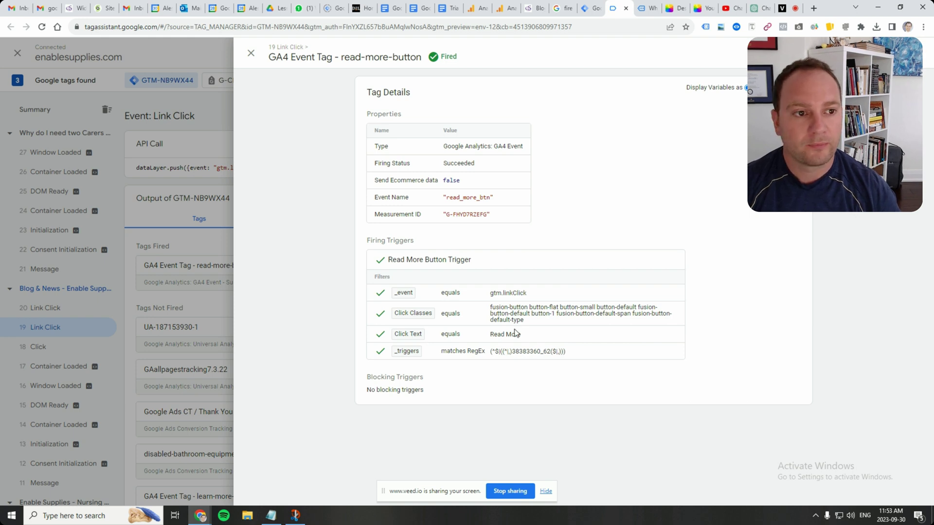
pyautogui.click(749, 88)
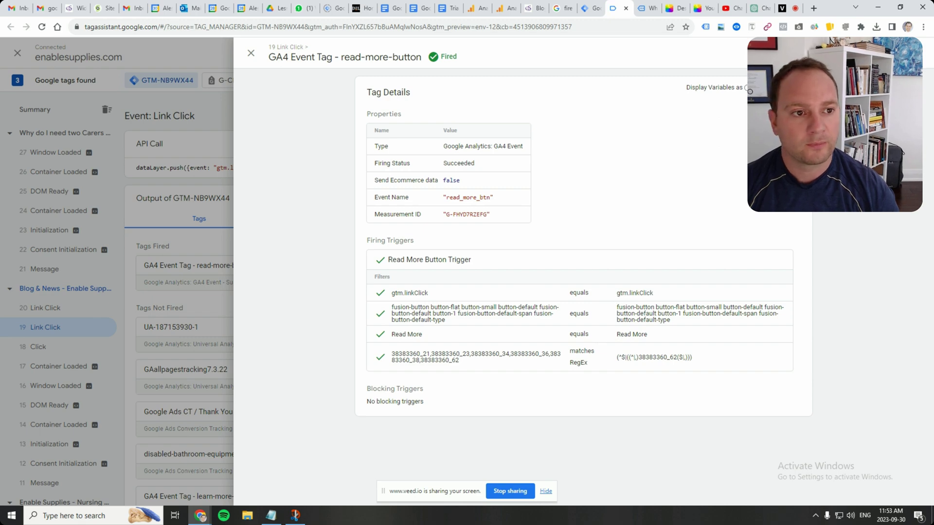
pyautogui.click(747, 88)
pyautogui.click(251, 53)
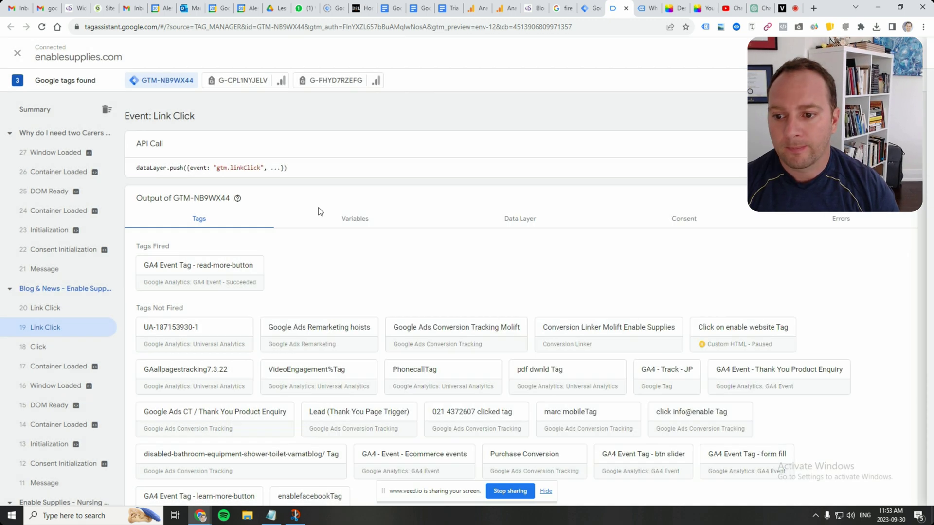
# - Open the GA4 realtime report and drill into the read_more_btn event's parameters
pyautogui.click(503, 8)
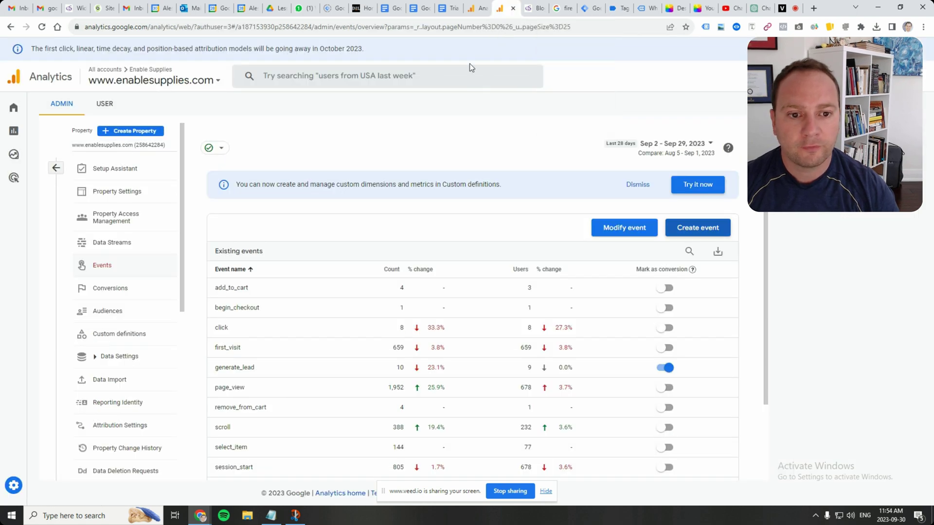
pyautogui.click(474, 8)
pyautogui.click(504, 8)
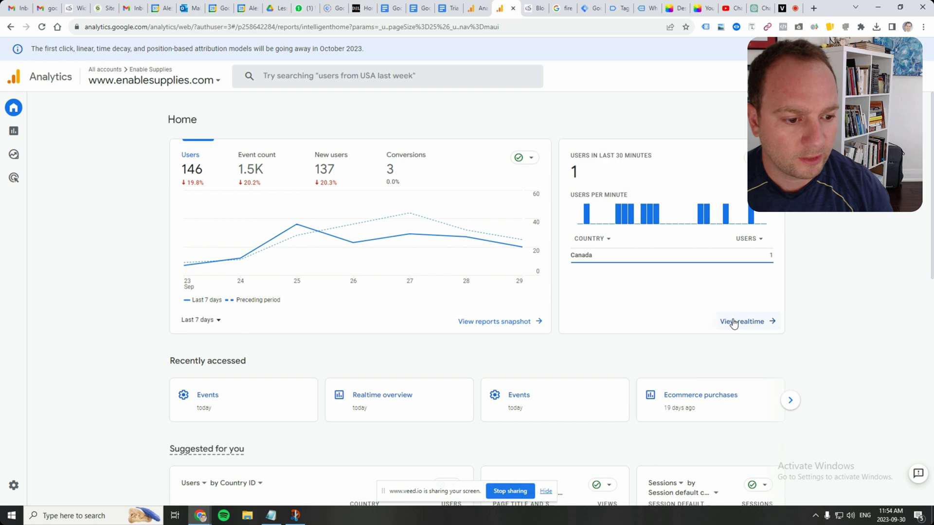
pyautogui.click(733, 323)
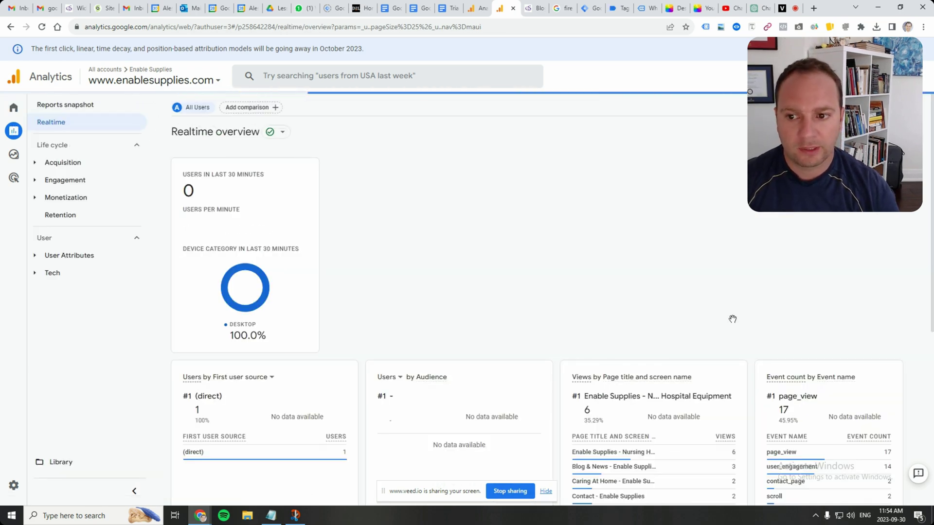
pyautogui.scroll(-3, 735, 312)
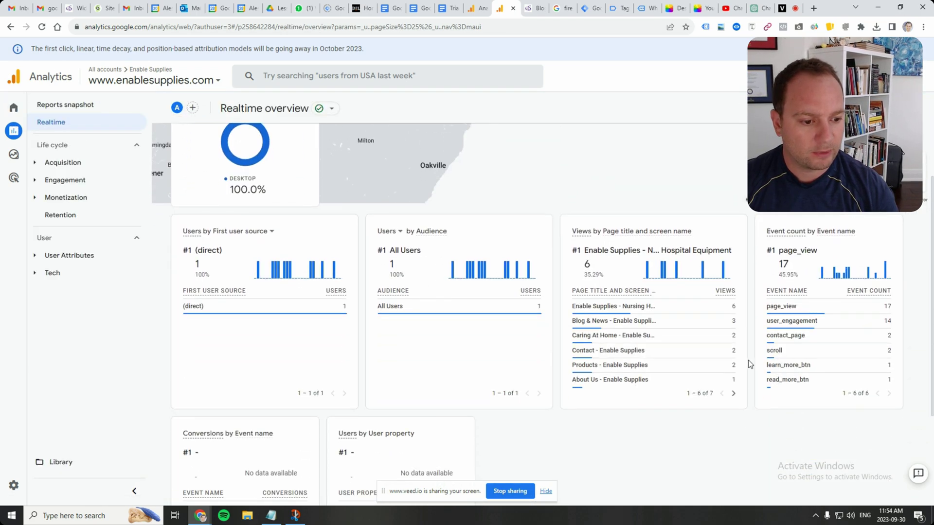
pyautogui.moveTo(788, 386)
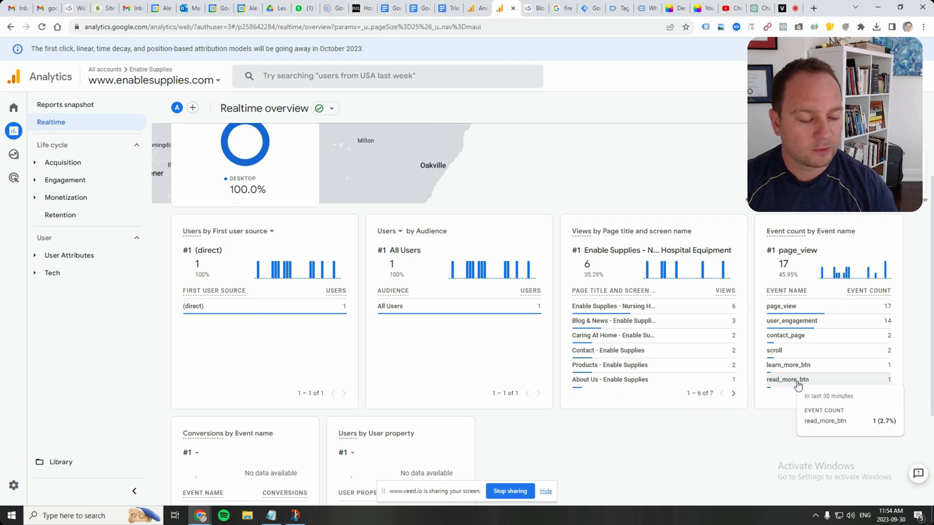
pyautogui.click(791, 380)
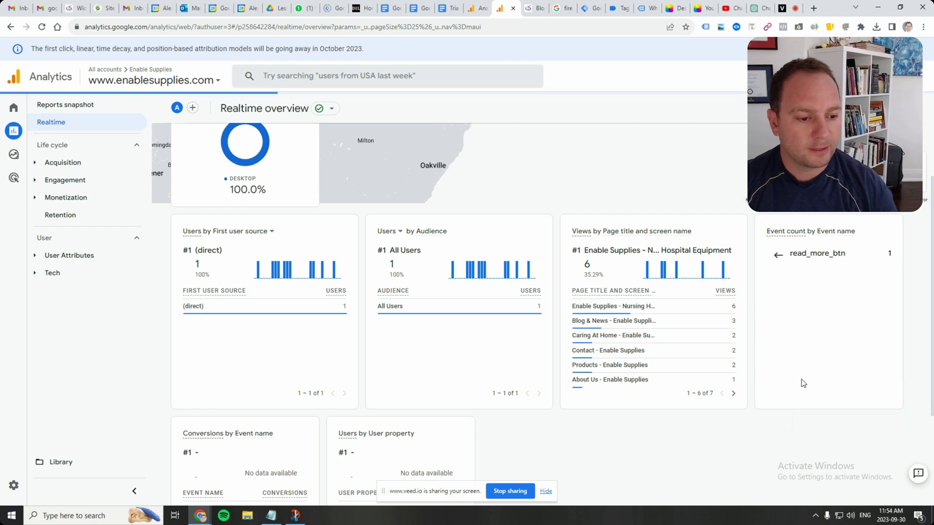
# - Copy the read_more_btn event name from the realtime card
pyautogui.doubleClick(840, 253)
pyautogui.rightClick(840, 252)
pyautogui.click(844, 260)
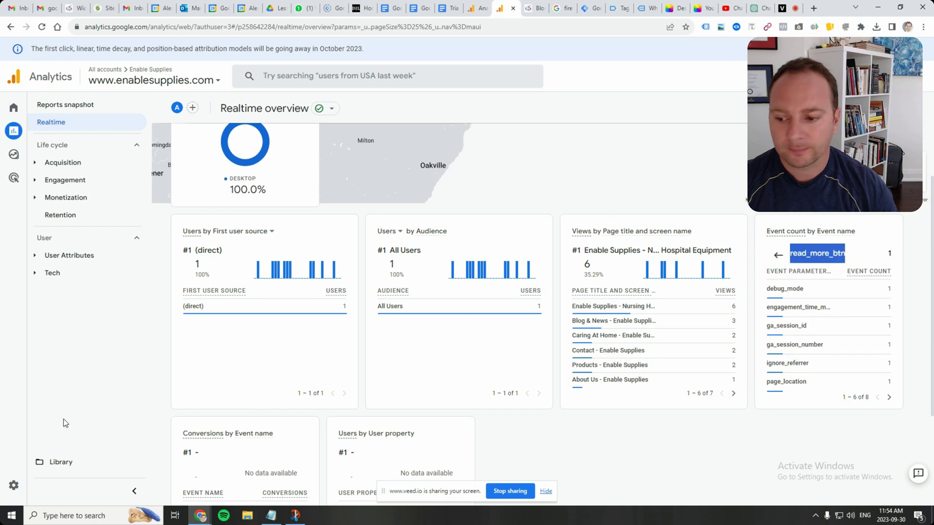
# - Go to Admin > Events, choose Create event, then Create a new custom event
pyautogui.moveTo(24, 487)
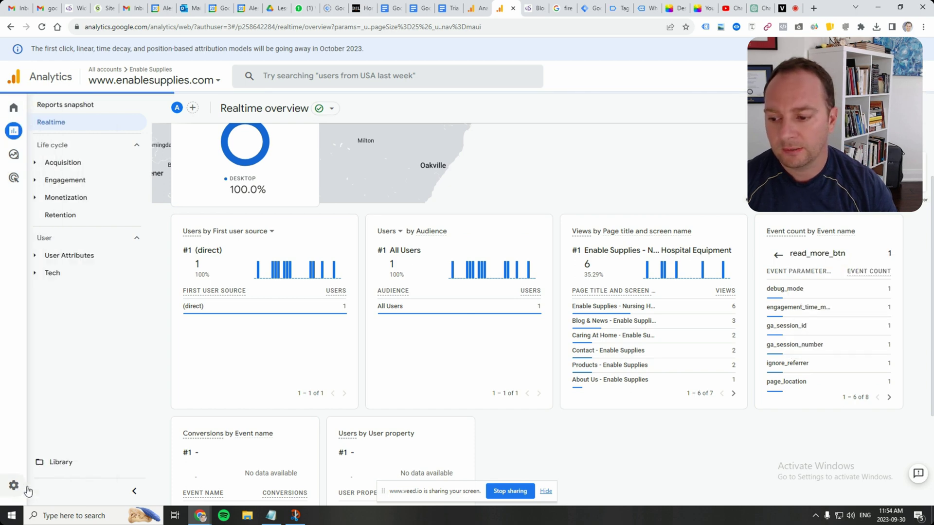
pyautogui.click(28, 486)
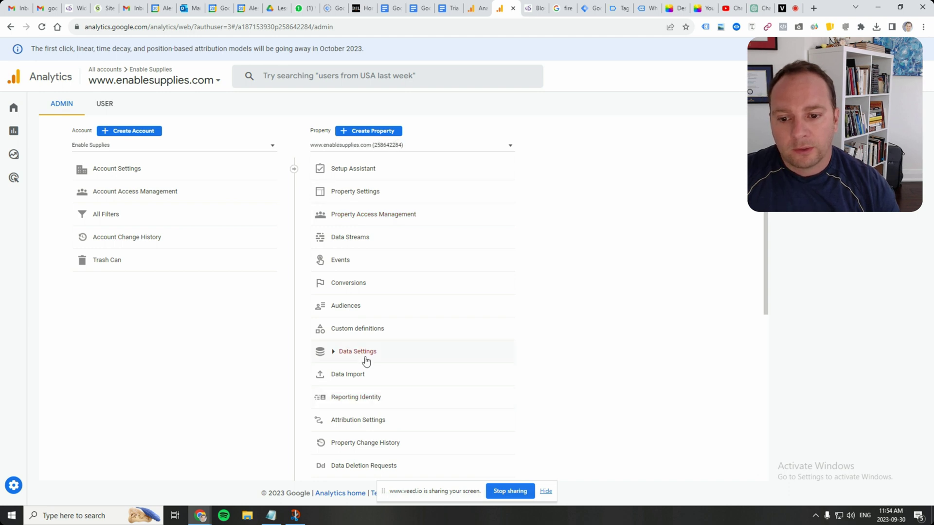
pyautogui.click(358, 260)
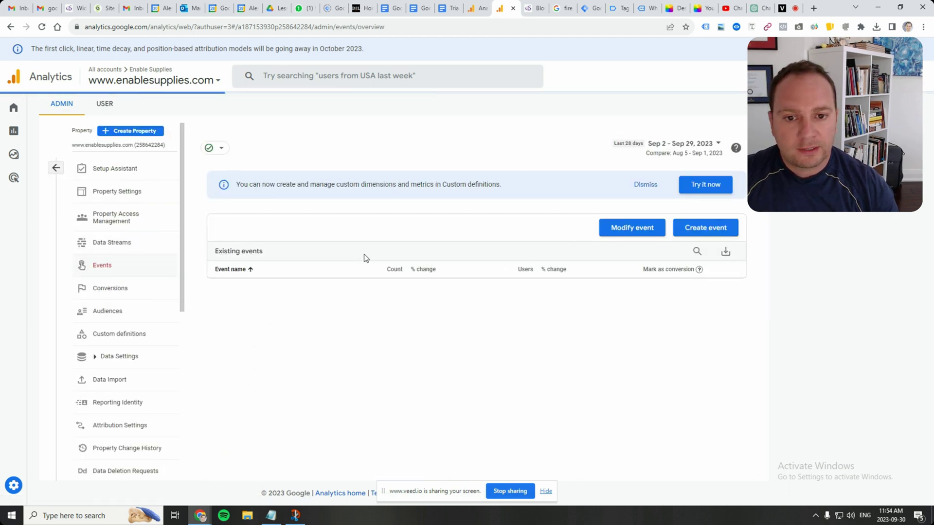
pyautogui.click(712, 232)
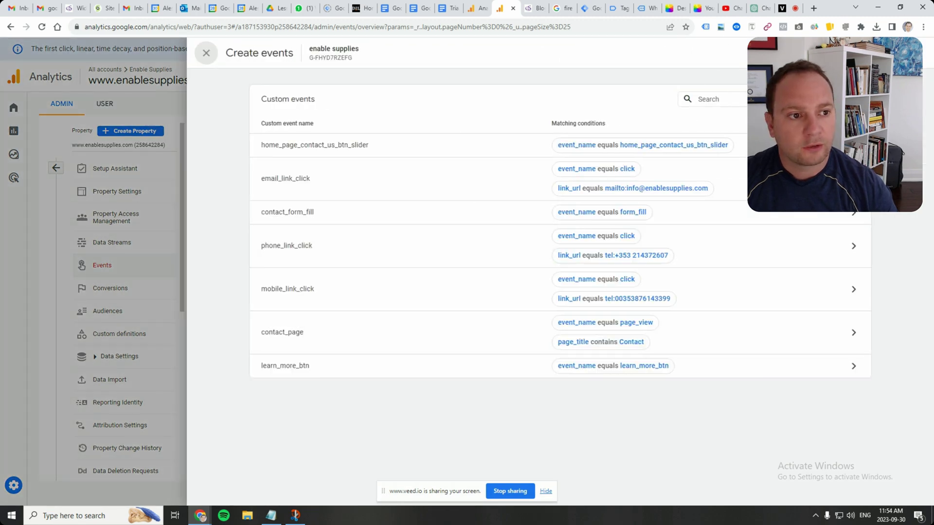
pyautogui.click(909, 52)
# - Enter read_more_btn as the custom event name
pyautogui.click(445, 161)
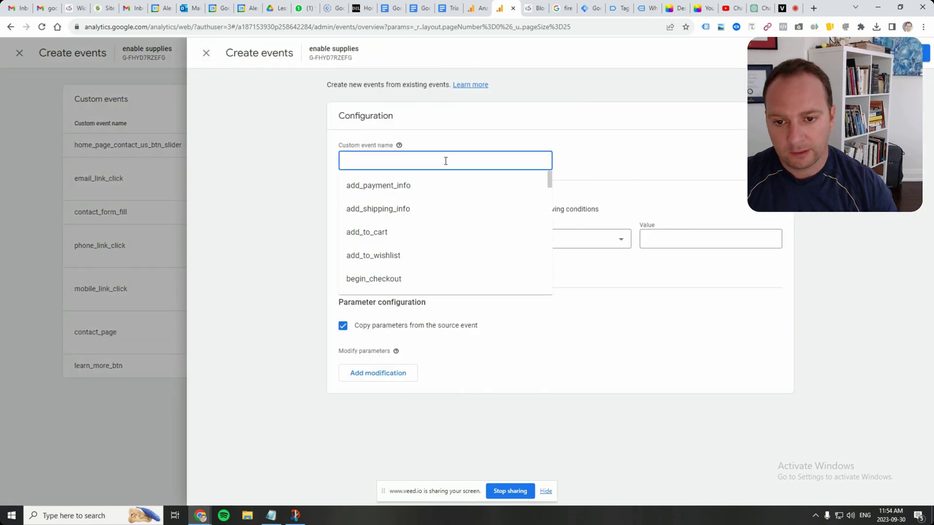
pyautogui.write('rea')
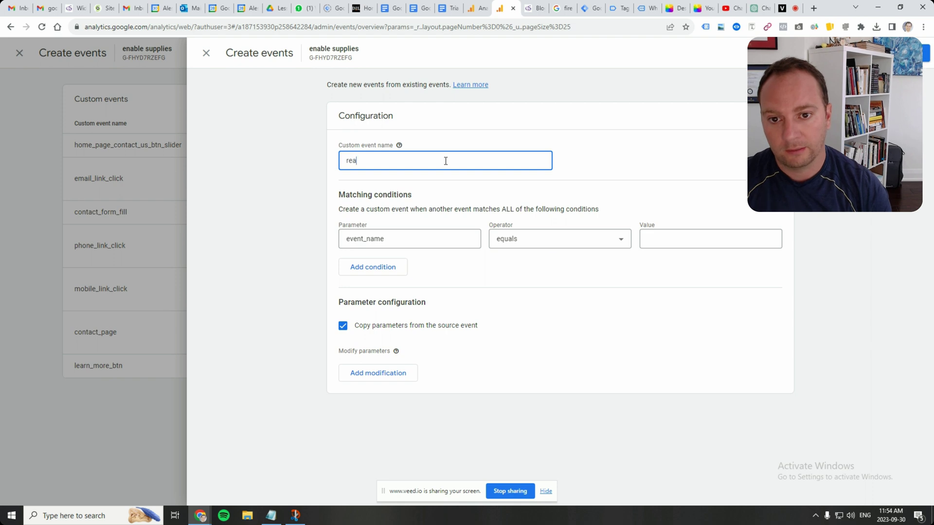
pyautogui.press('BackSpace')
pyautogui.press('BackSpace')
pyautogui.press('BackSpace')
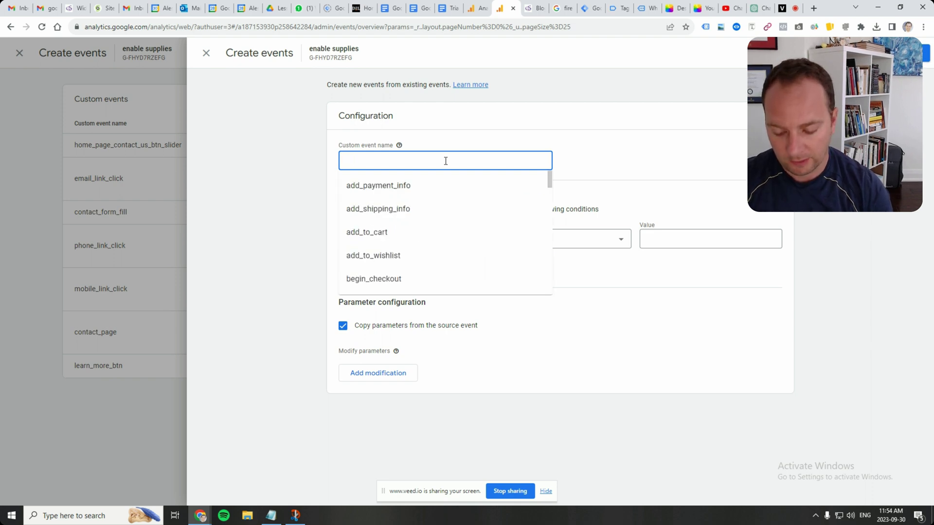
pyautogui.write('read_')
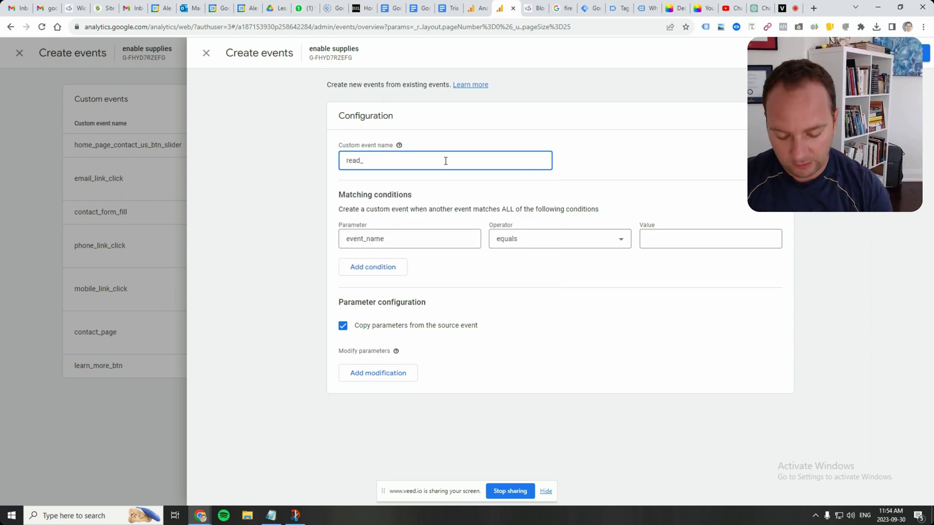
pyautogui.write('more_')
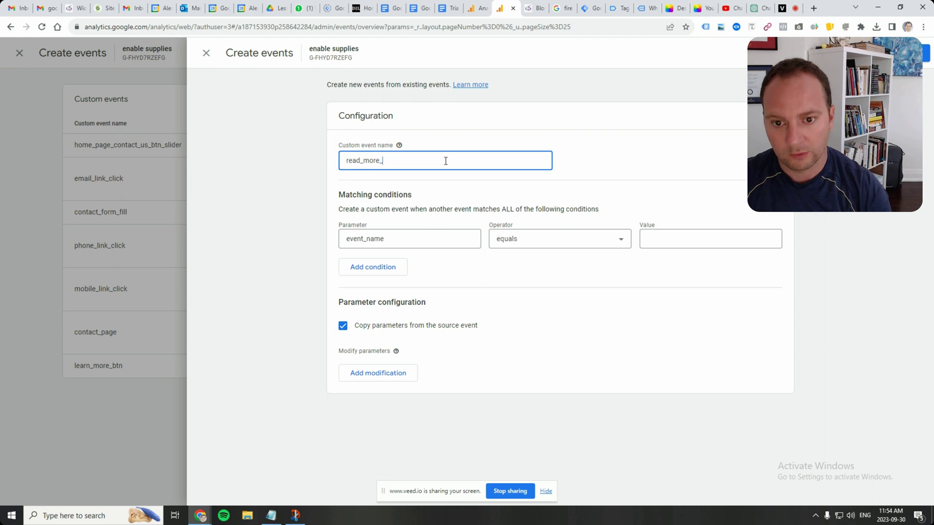
pyautogui.hotkey('ctrl', 'v')
pyautogui.hotkey('ctrl', 'z')
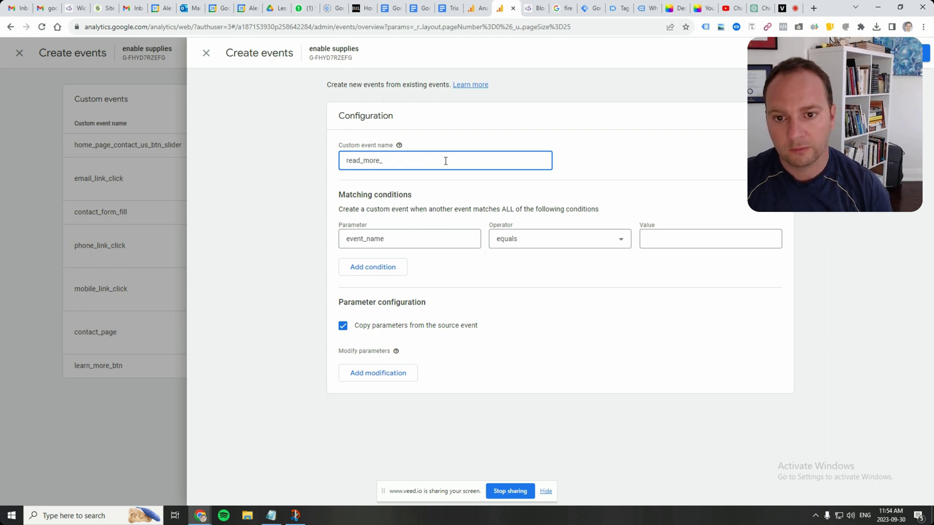
pyautogui.hotkey('ctrl', 'a')
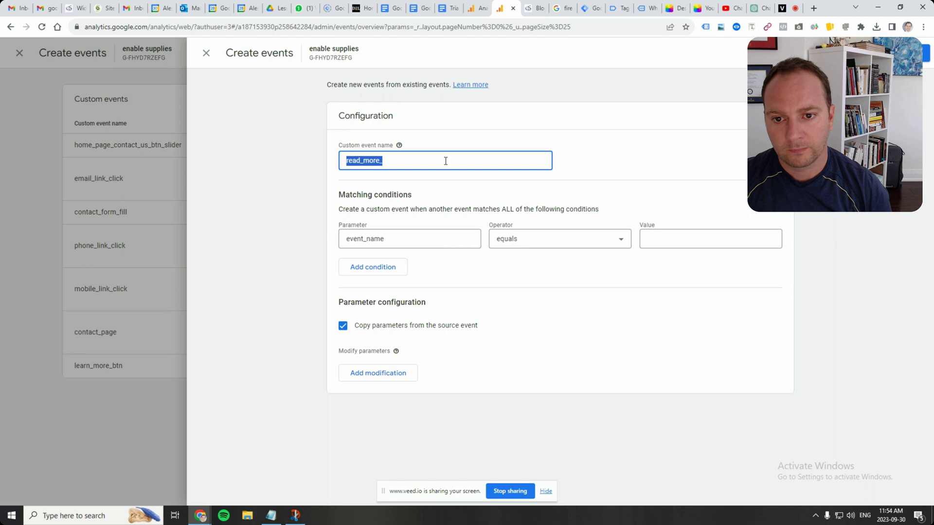
pyautogui.hotkey('ctrl', 'v')
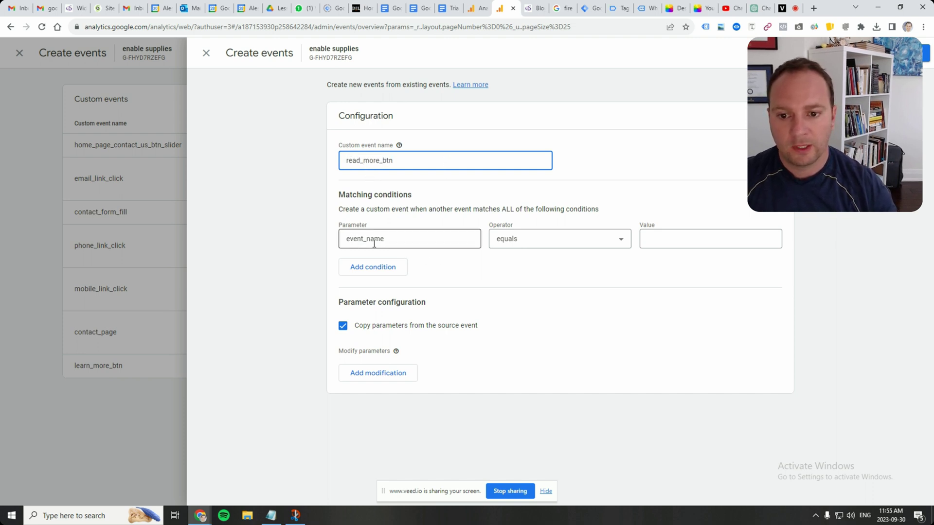
# - Paste read_more_btn as the event_name equals matching value
pyautogui.click(663, 239)
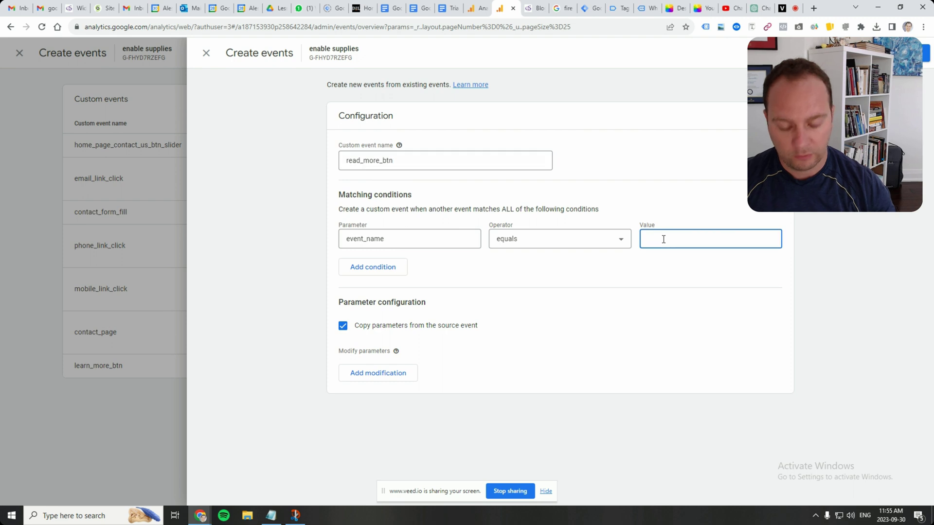
pyautogui.hotkey('ctrl', 'v')
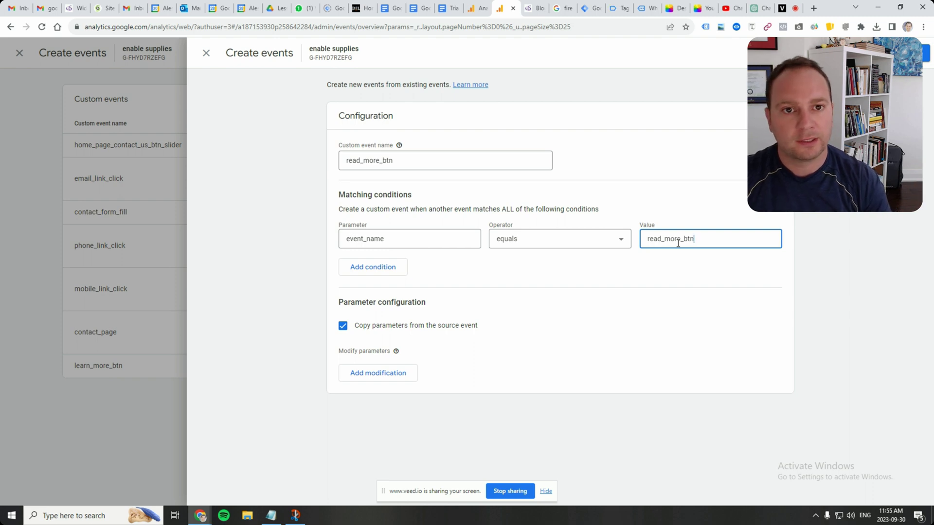
pyautogui.click(476, 9)
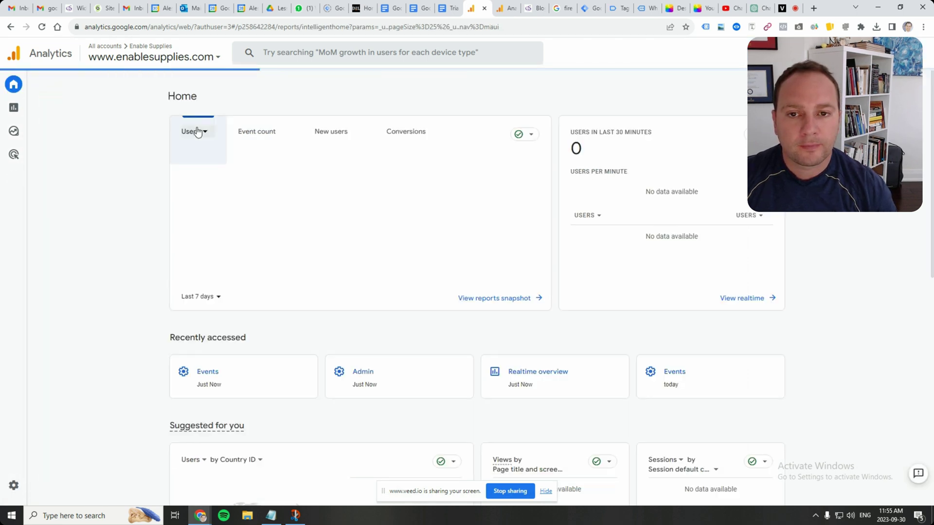
# - Check in realtime that read_more_btn's page_location is the blog-news page, then return to the custom event form
pyautogui.click(752, 323)
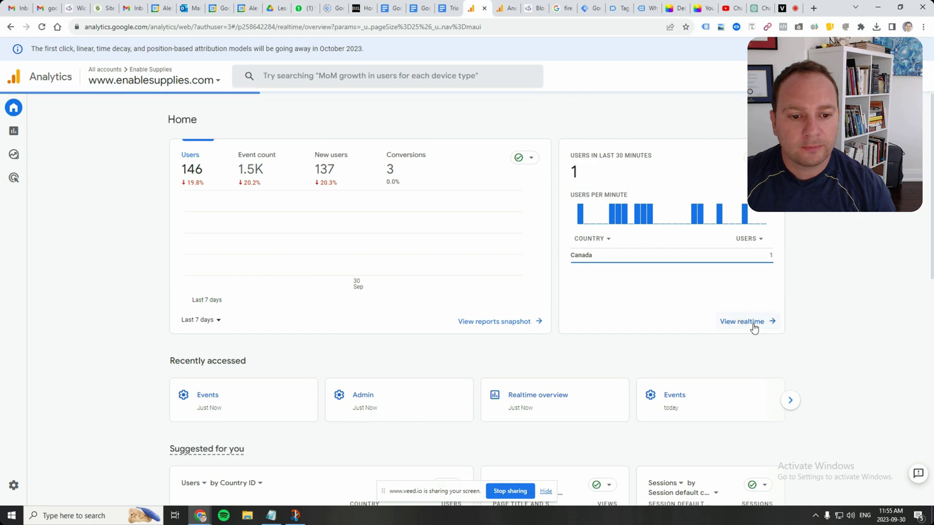
pyautogui.scroll(-1, 758, 321)
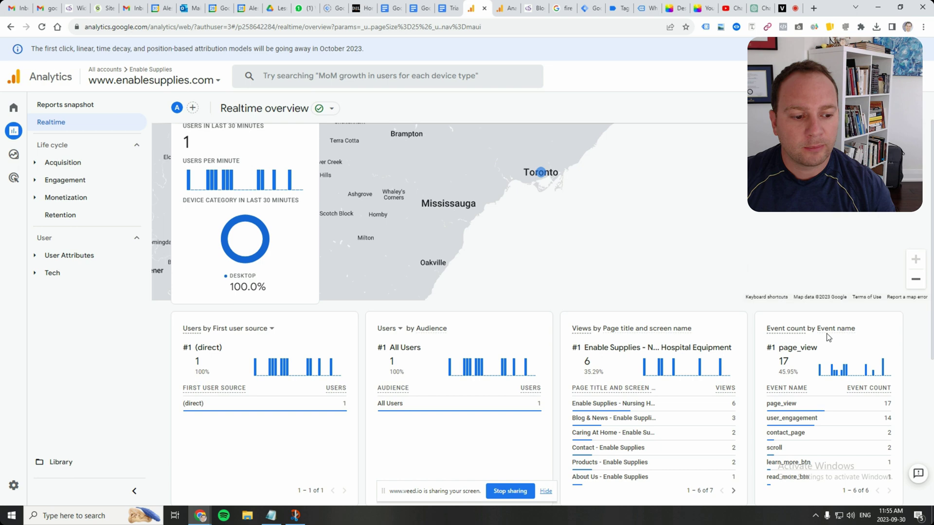
pyautogui.scroll(-2, 828, 337)
pyautogui.moveTo(814, 386)
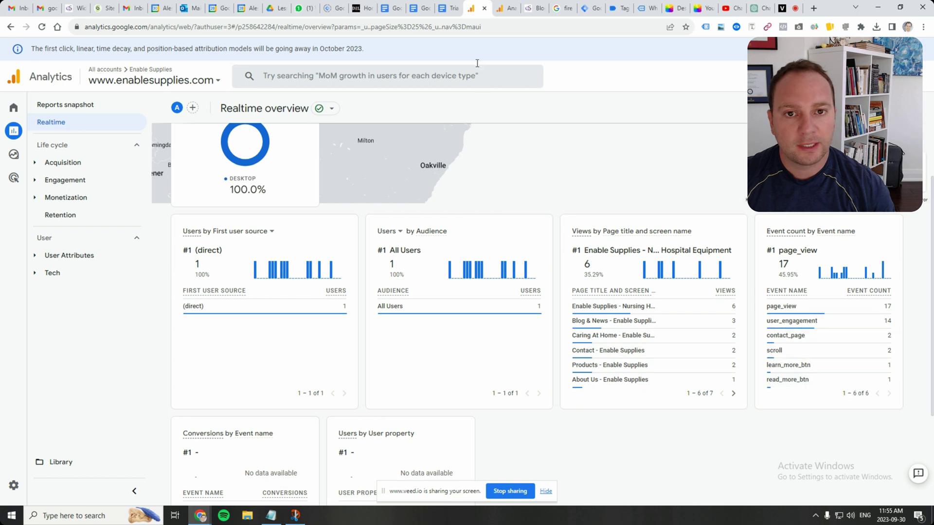
pyautogui.click(505, 8)
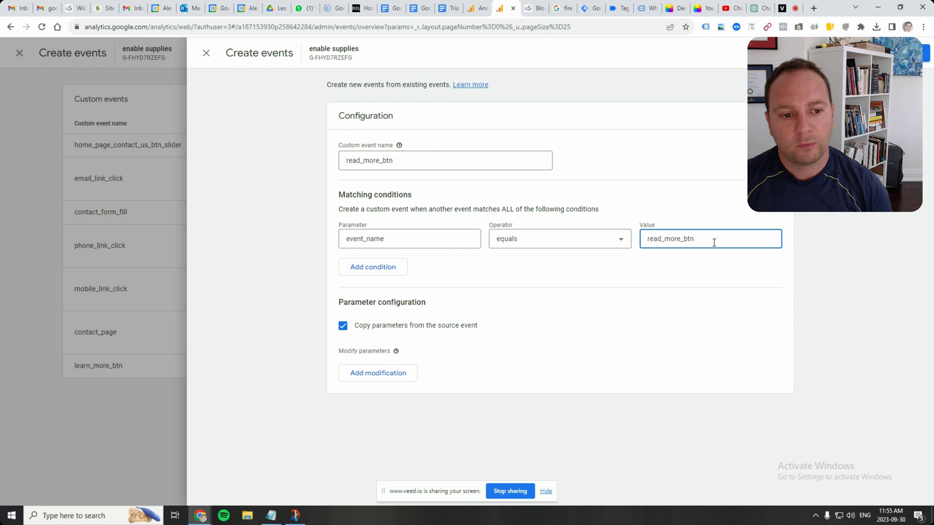
pyautogui.click(477, 8)
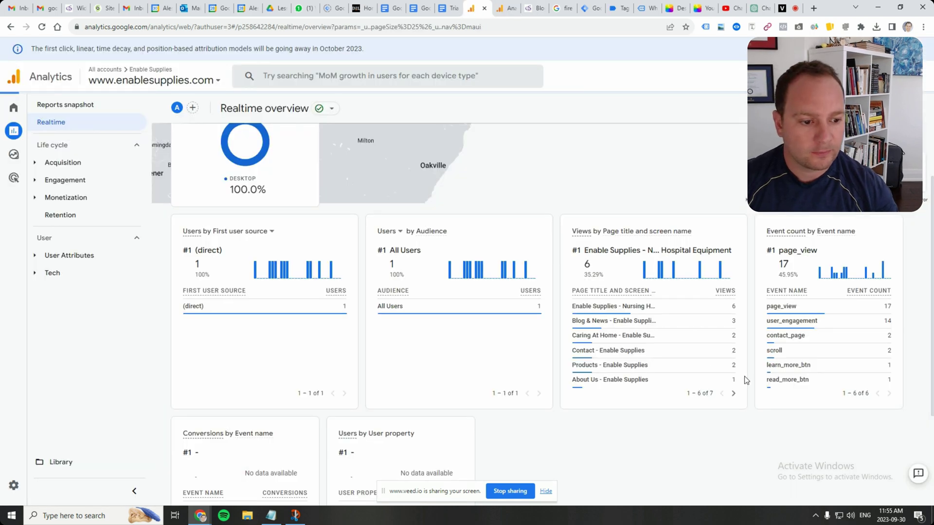
pyautogui.click(798, 380)
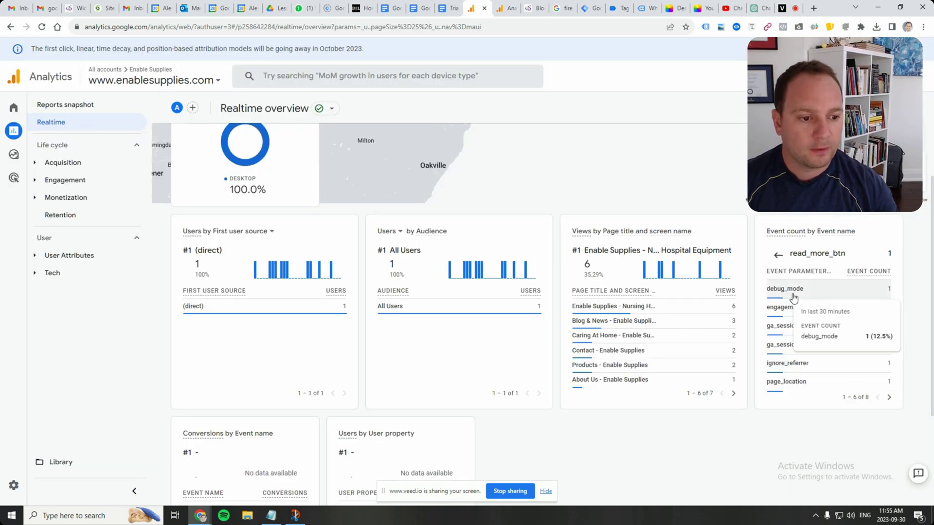
pyautogui.click(798, 388)
pyautogui.moveTo(826, 289)
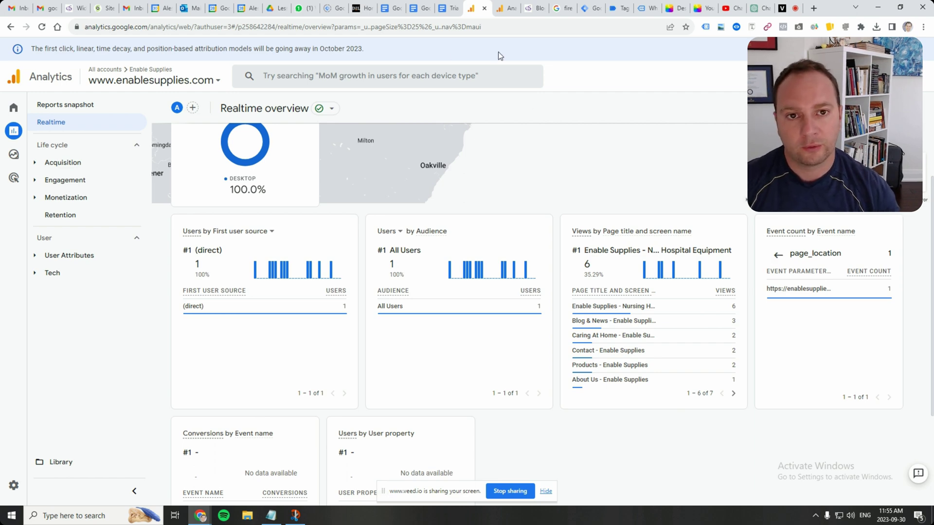
pyautogui.click(504, 10)
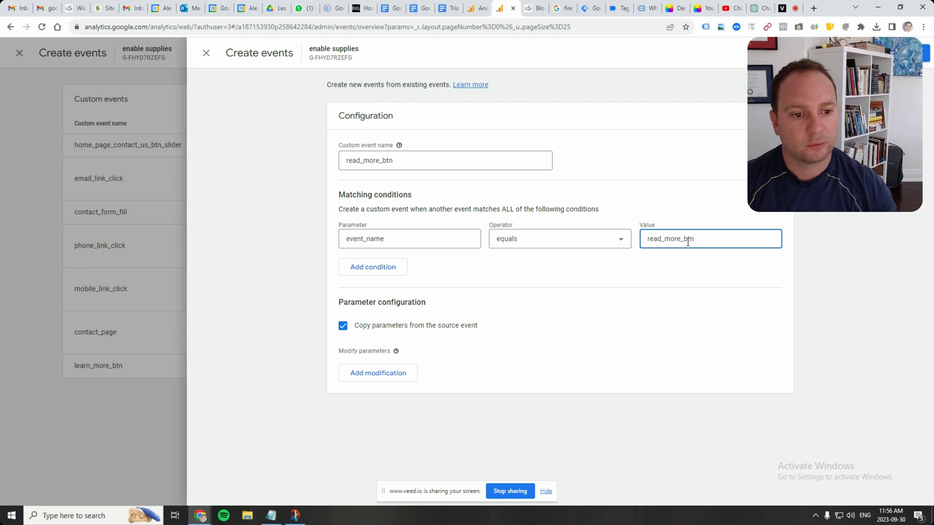
# - Save the read_more_btn custom event and return to the Existing events table
pyautogui.click(923, 53)
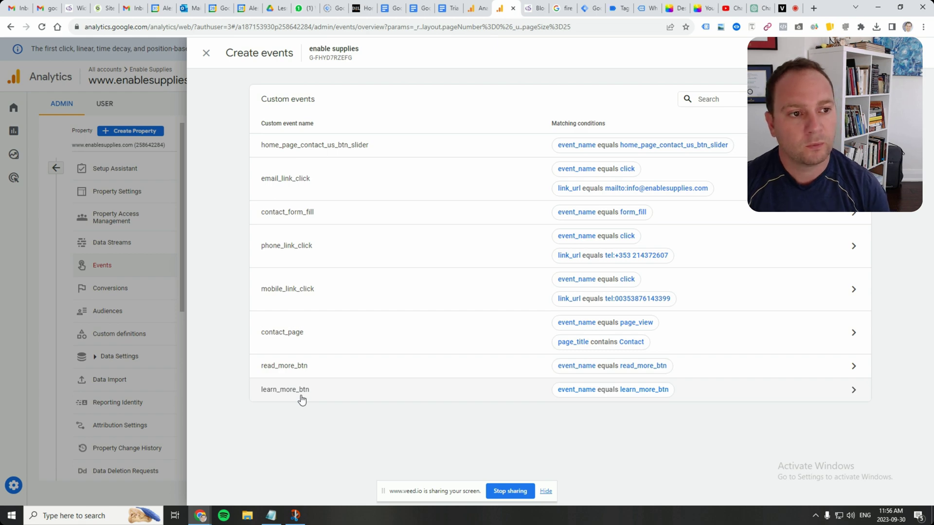
pyautogui.click(206, 53)
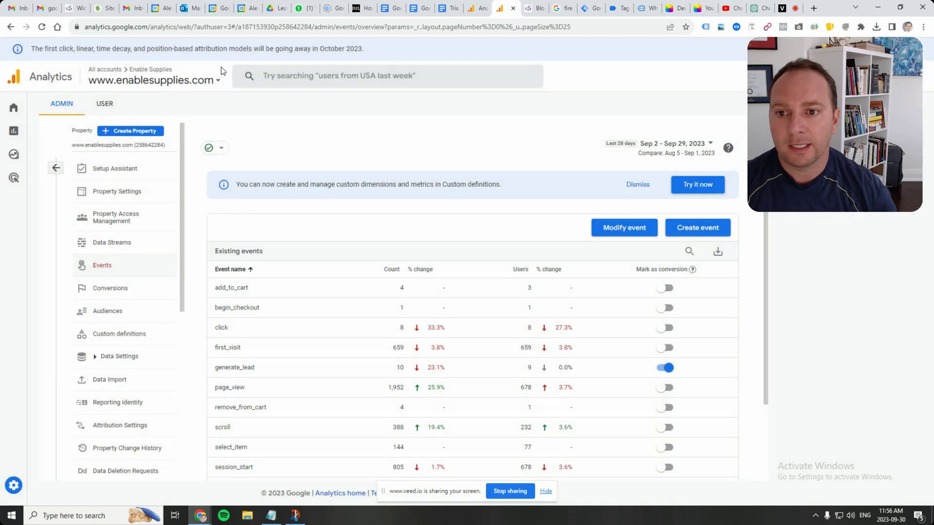